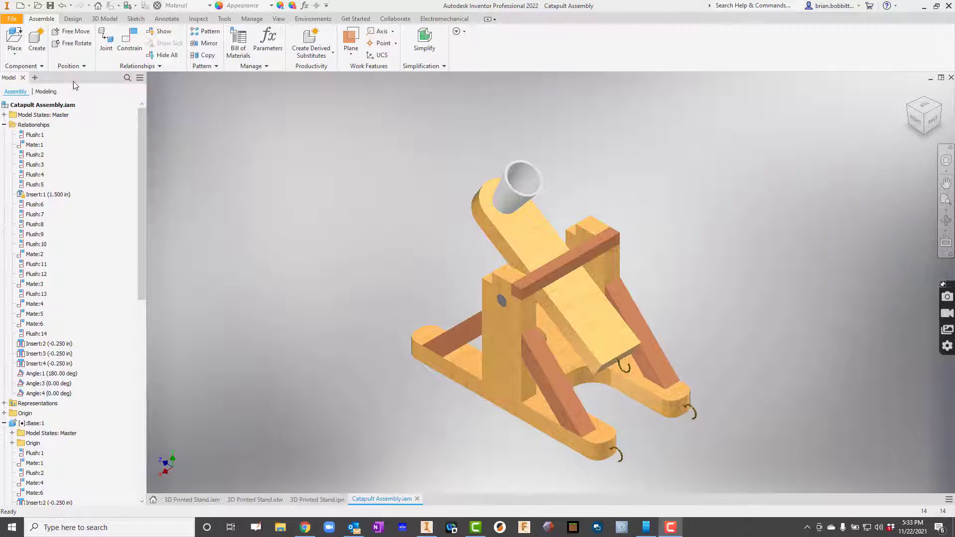
Create a new Standard.iam assembly and place one Base part as its first component.
left_click(20, 6)
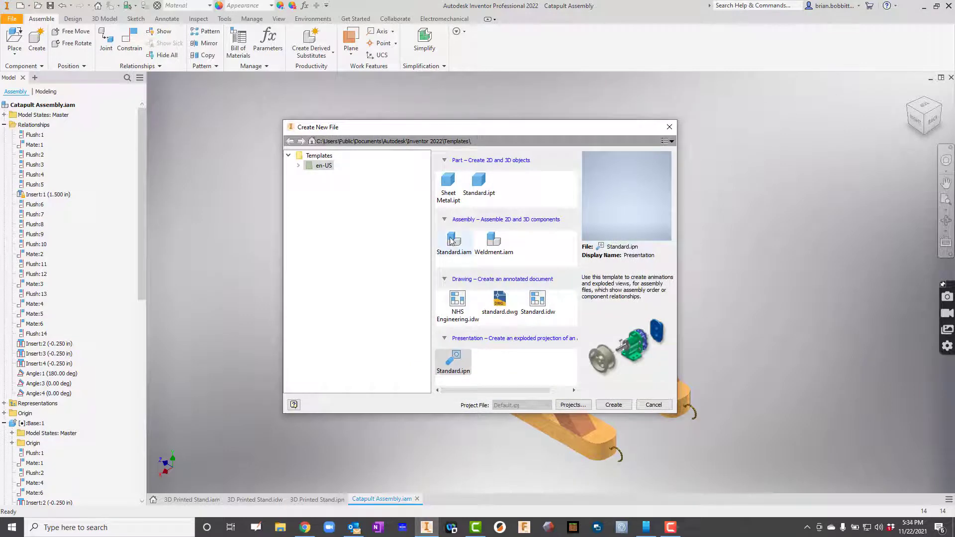
double_click(452, 241)
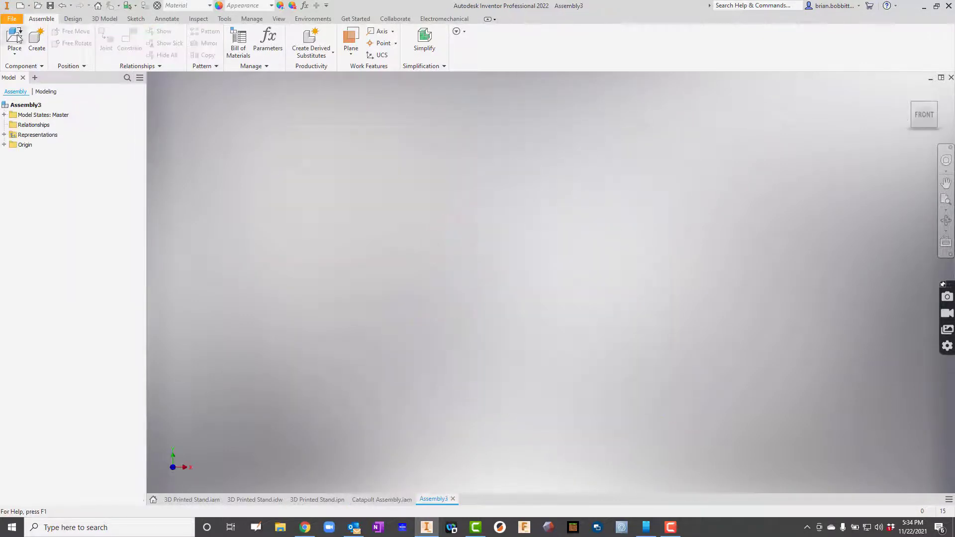
left_click(15, 37)
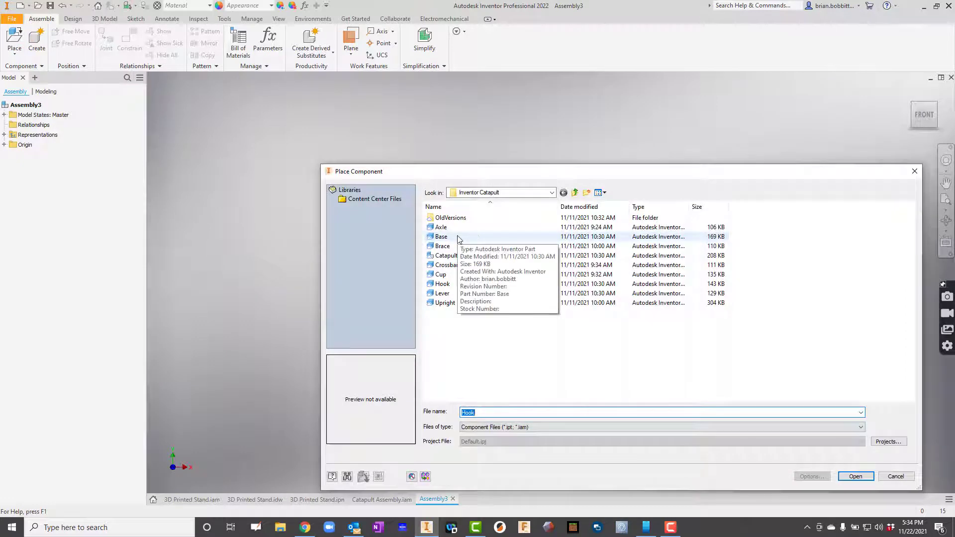
double_click(458, 237)
left_click(573, 286)
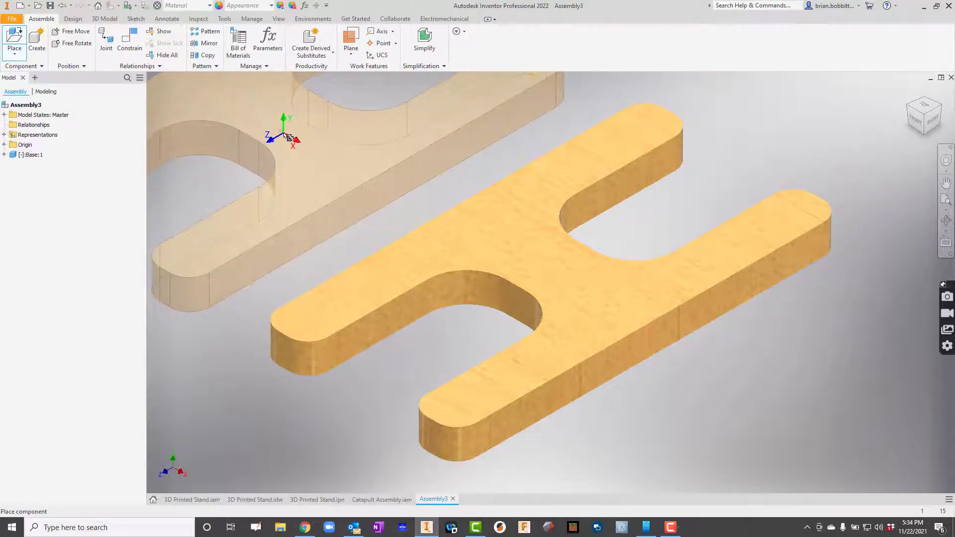
right_click(284, 133)
left_click(320, 133)
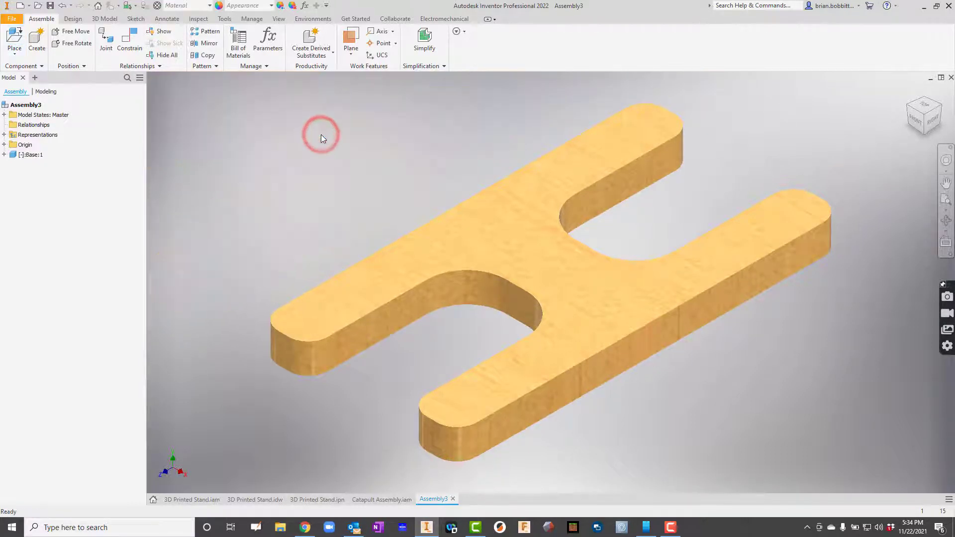
scroll(347, 171, "down", 3)
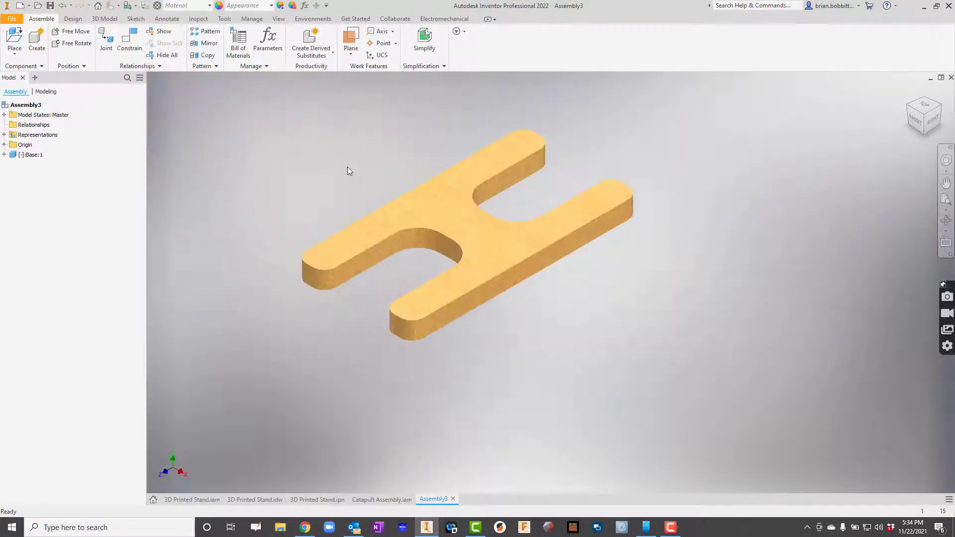
Place two unconstrained Upright copies, Upright:1 and Upright:2, on either side of the Base.
left_click(15, 35)
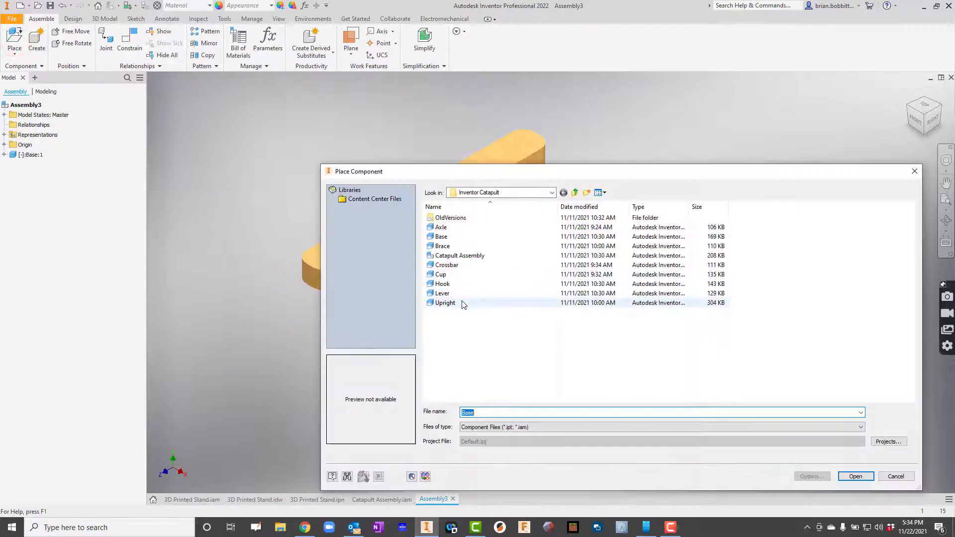
double_click(462, 301)
left_click(266, 122)
left_click(736, 251)
right_click(799, 404)
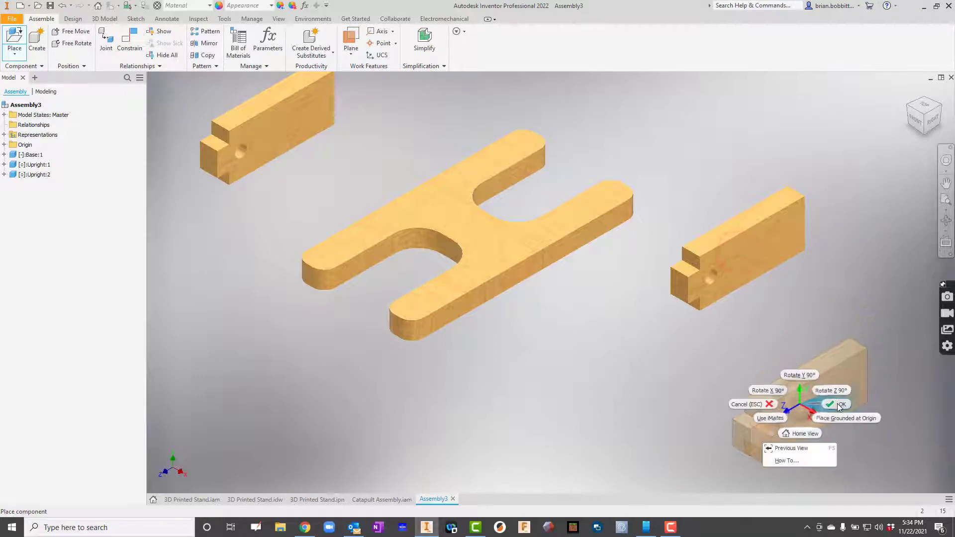
left_click(826, 404)
scroll(309, 177, "down", 2)
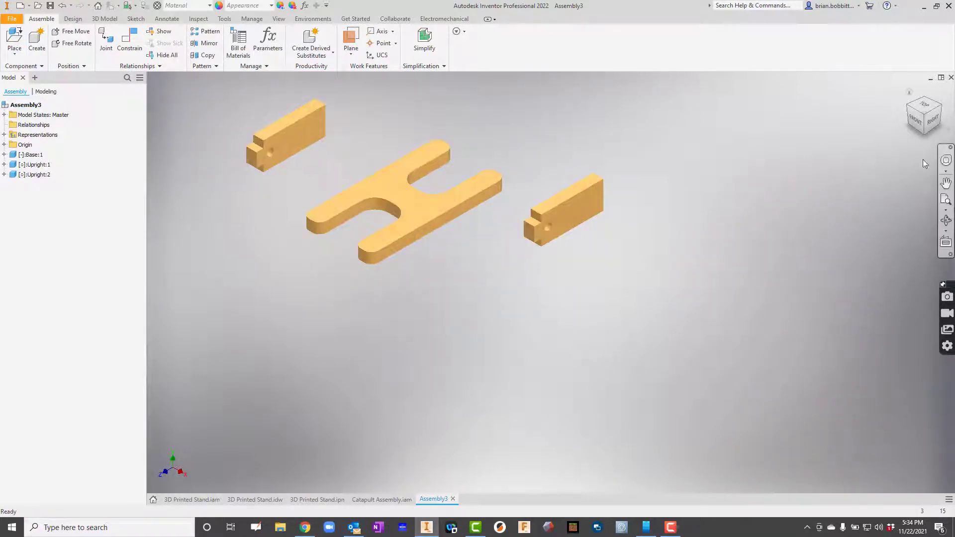
left_click(946, 219)
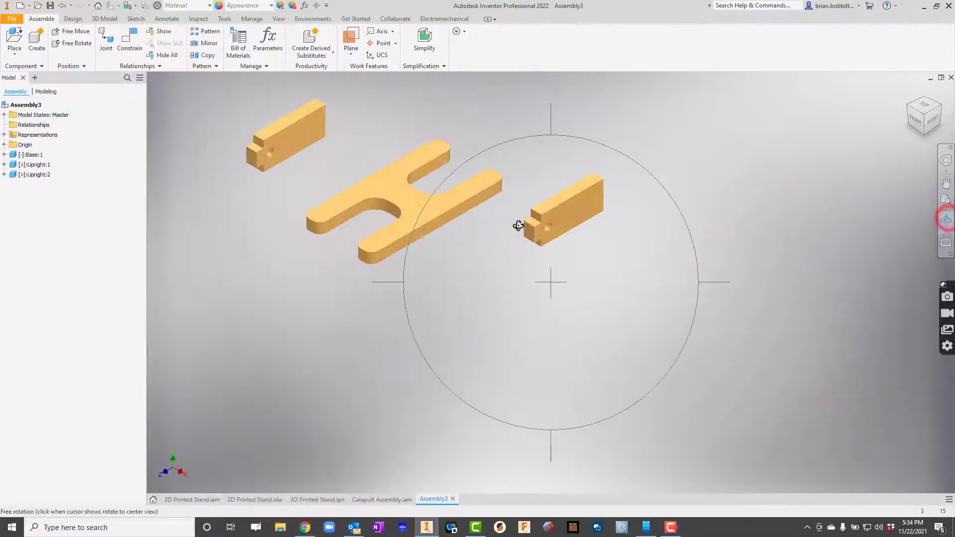
left_click_drag(517, 224, 458, 311)
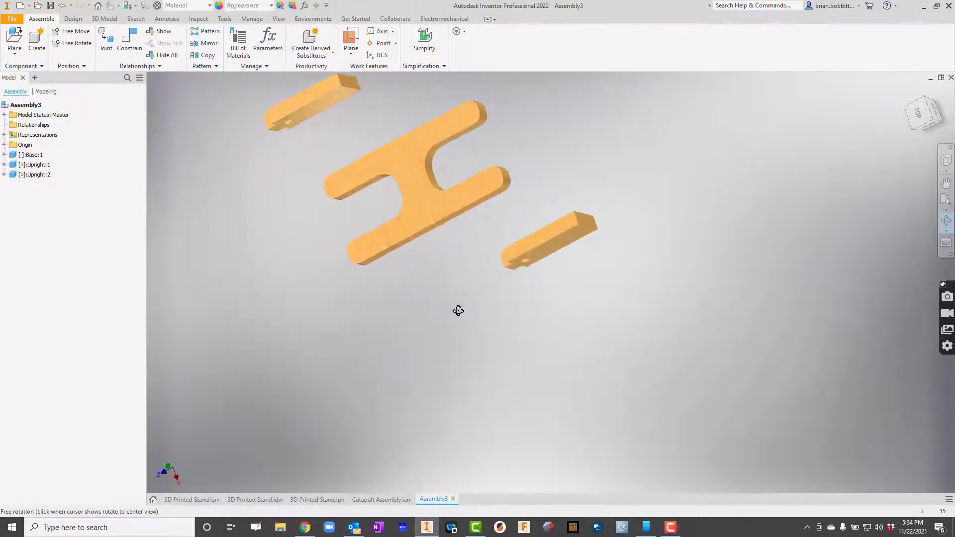
scroll(343, 82, "down", 3)
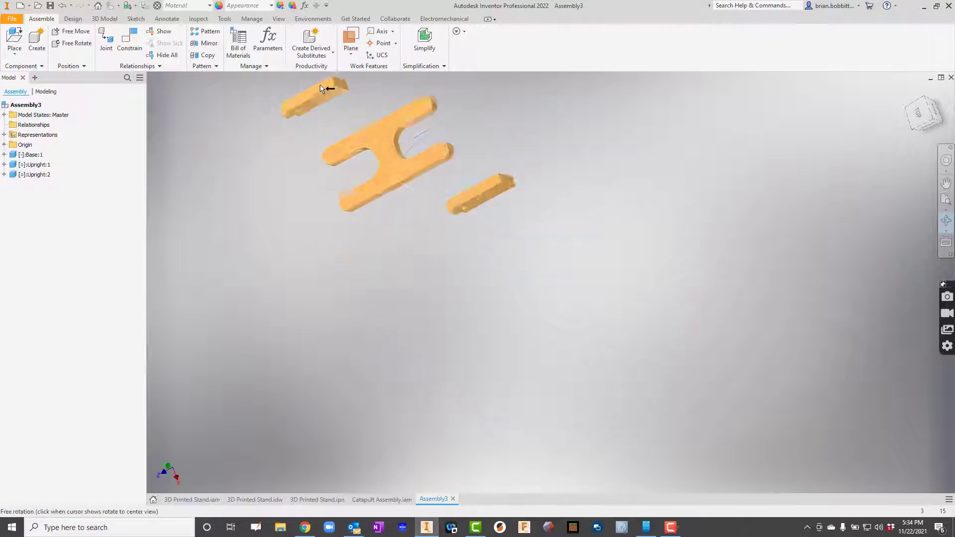
scroll(321, 89, "up", 4)
scroll(319, 90, "up", 2)
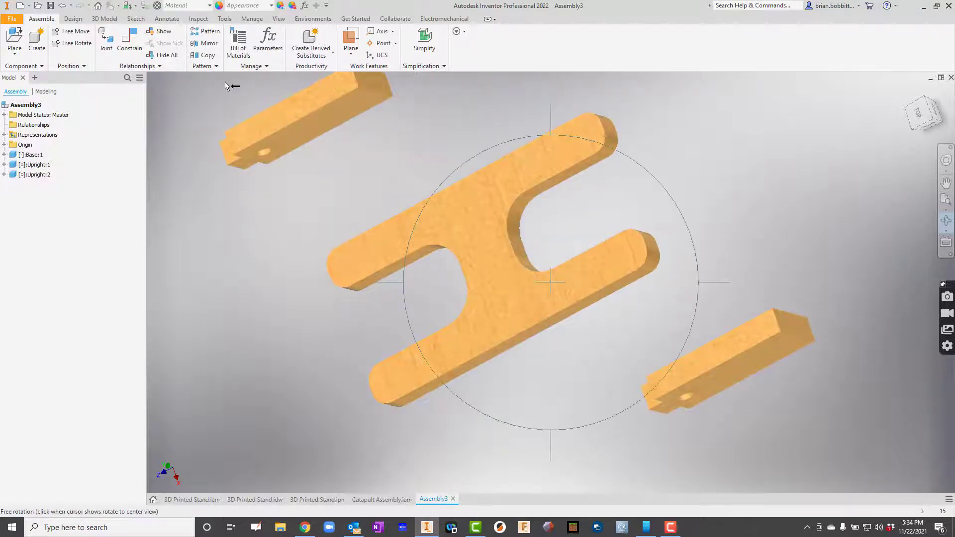
Apply a Mate constraint between the Upright's end face and the Base's top face.
left_click(132, 41)
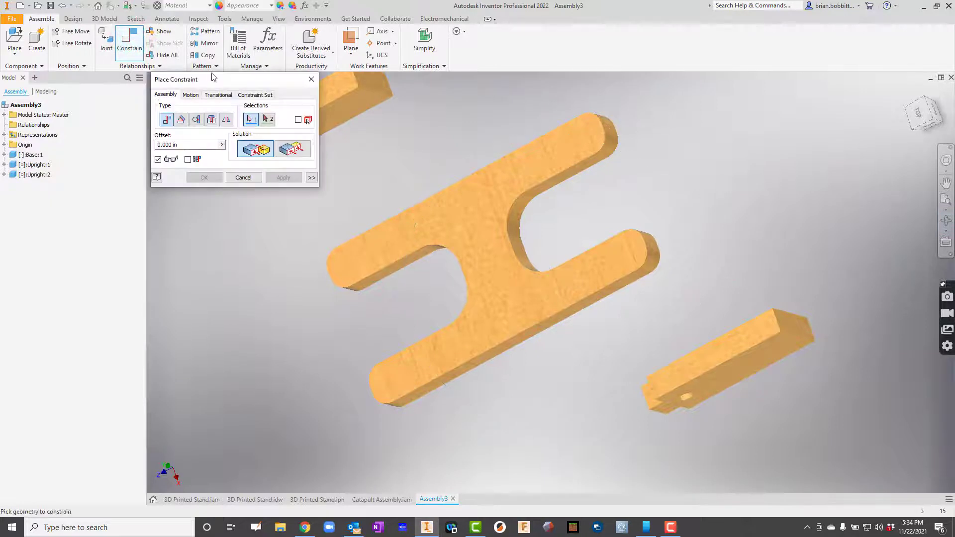
left_click_drag(207, 87, 175, 130)
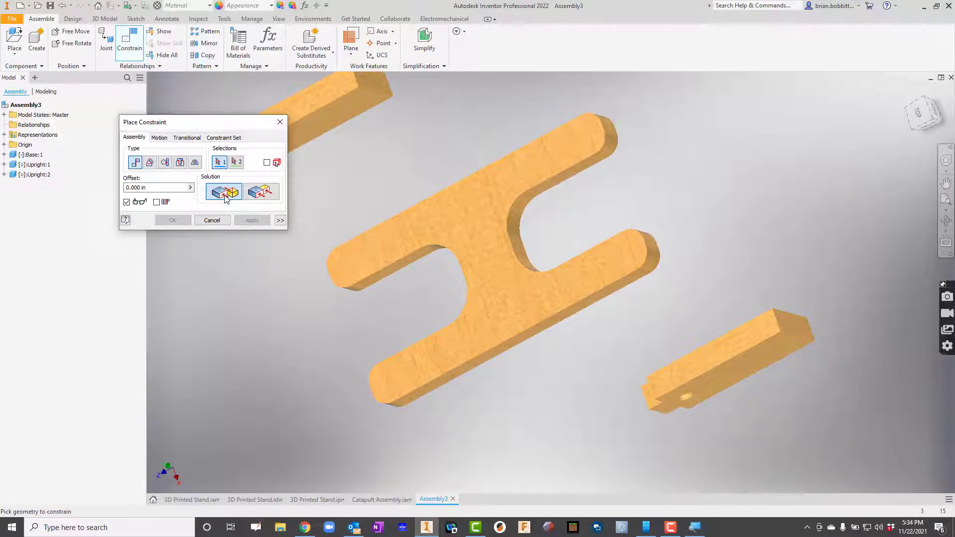
left_click(372, 81)
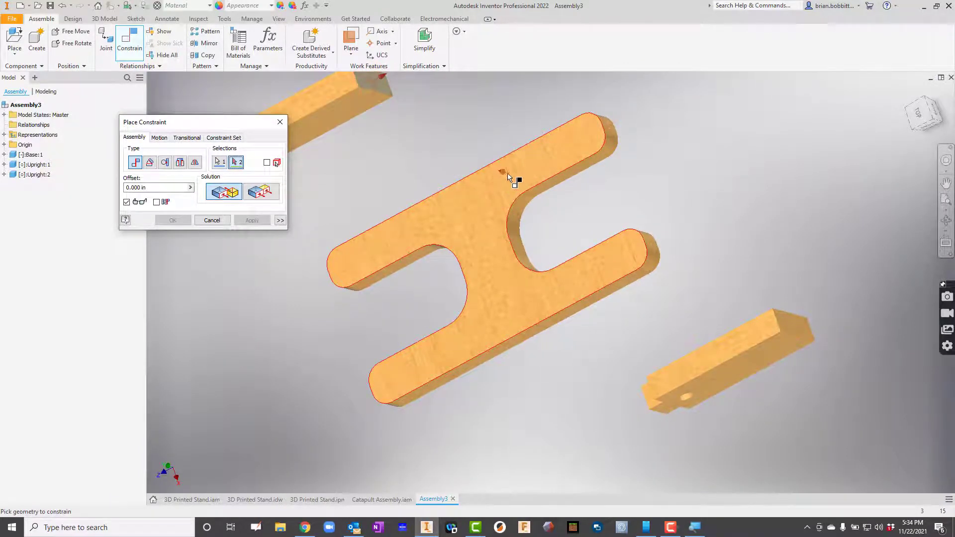
left_click(480, 183)
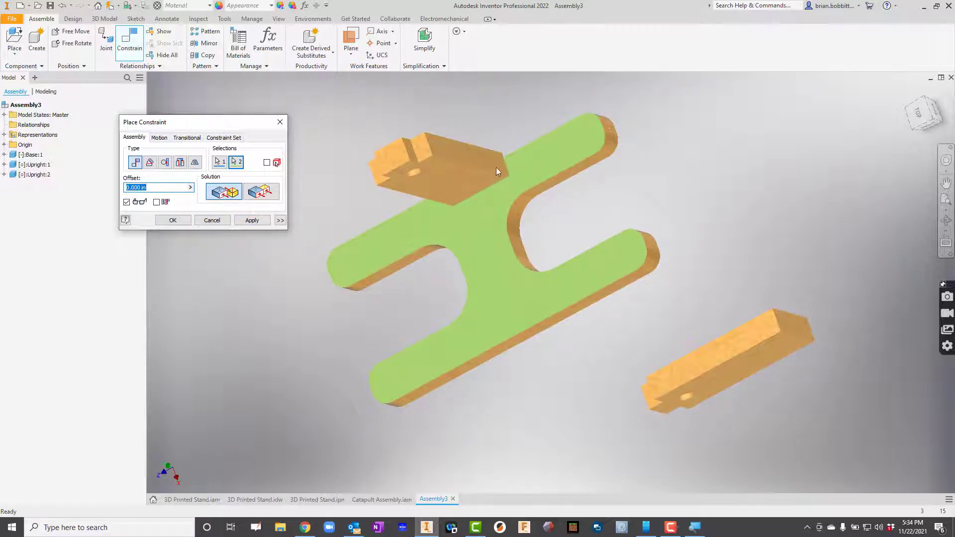
left_click(251, 220)
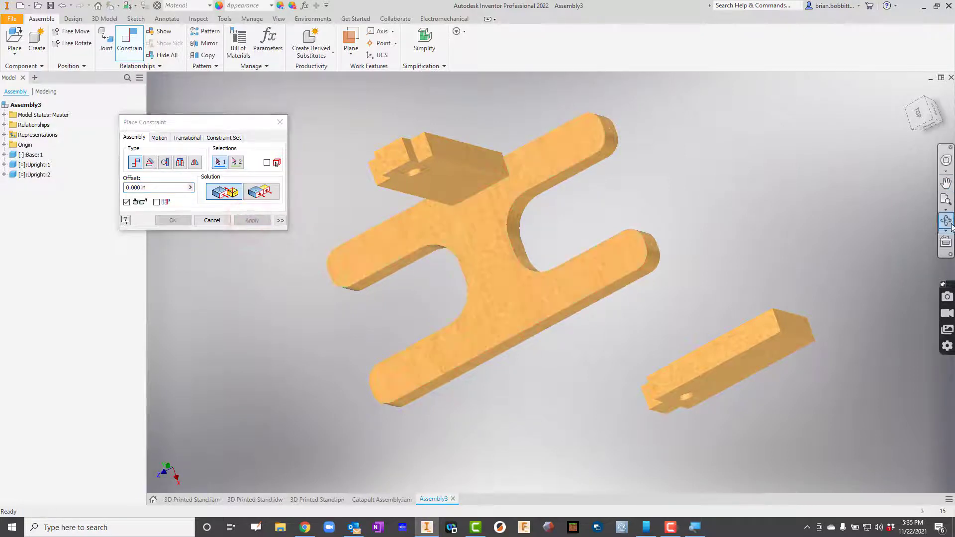
Make the Upright's face flush with the Base's edge face.
left_click(945, 224)
left_click_drag(537, 273, 708, 215)
left_click(261, 191)
left_click(505, 192)
left_click(456, 227)
scroll(472, 207, "down", 5)
scroll(473, 230, "up", 5)
left_click(254, 219)
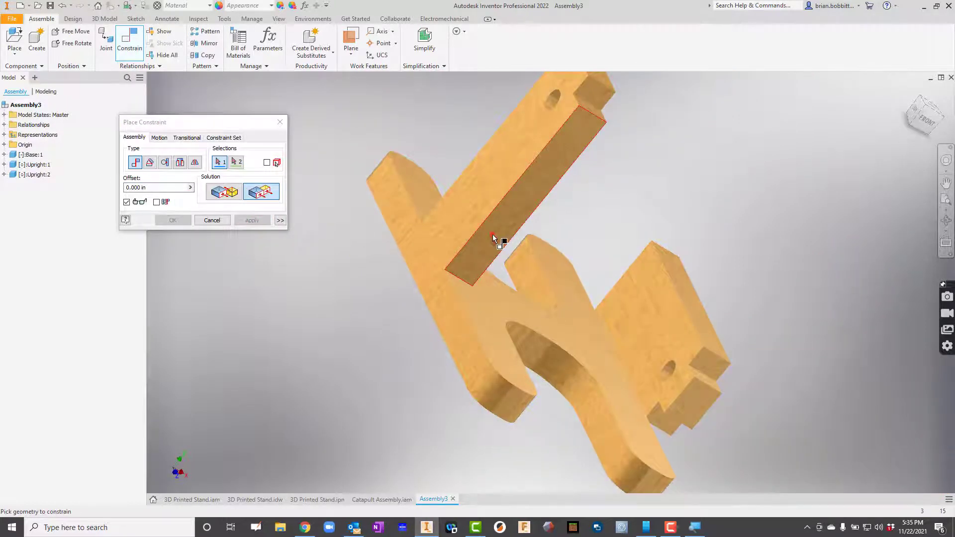
Flush the Upright's long side with the Base's end face at a 4 in offset.
left_click(492, 236)
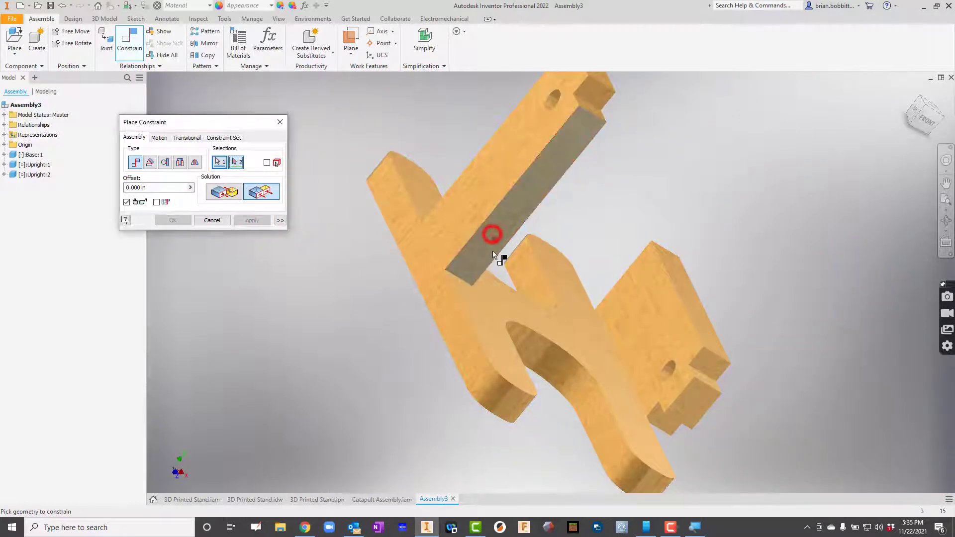
left_click(506, 403)
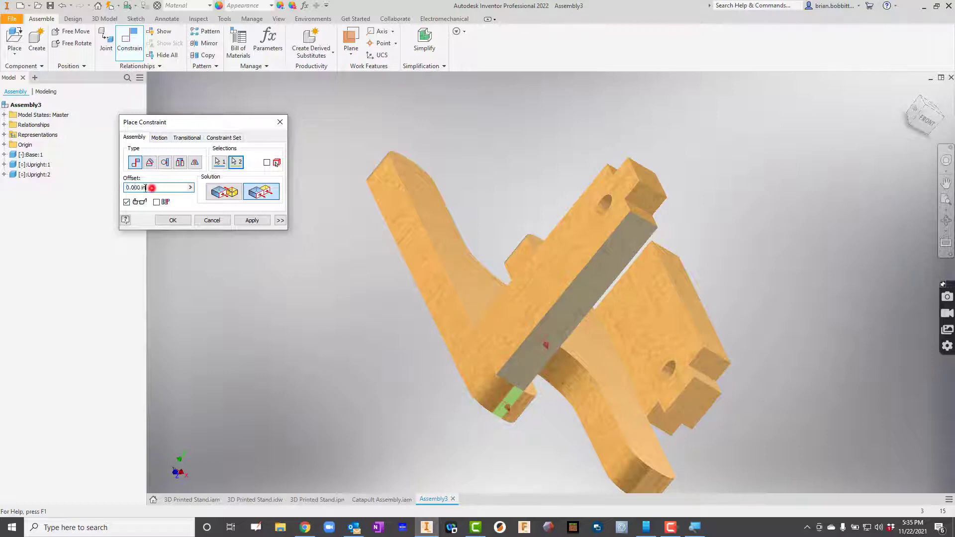
left_click_drag(112, 188, 91, 188)
type("3")
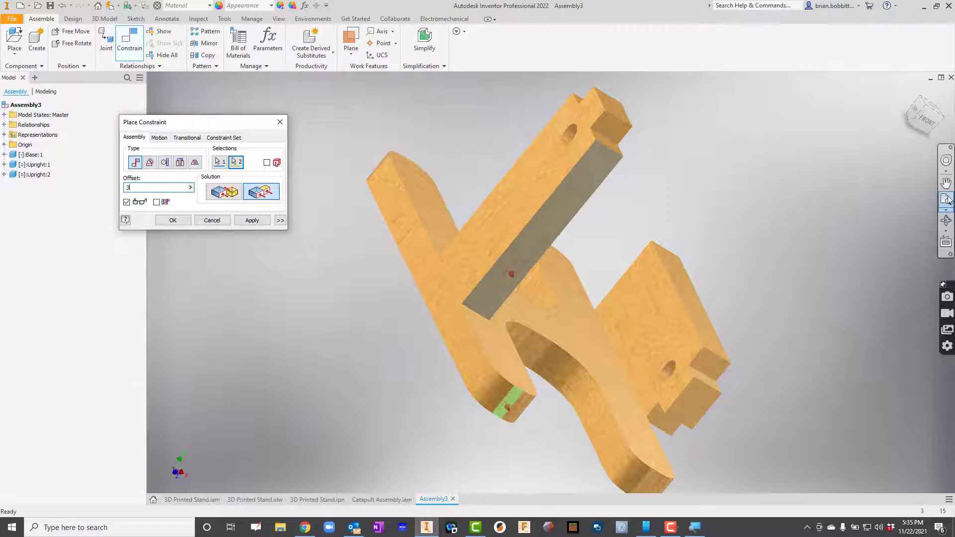
left_click(948, 247)
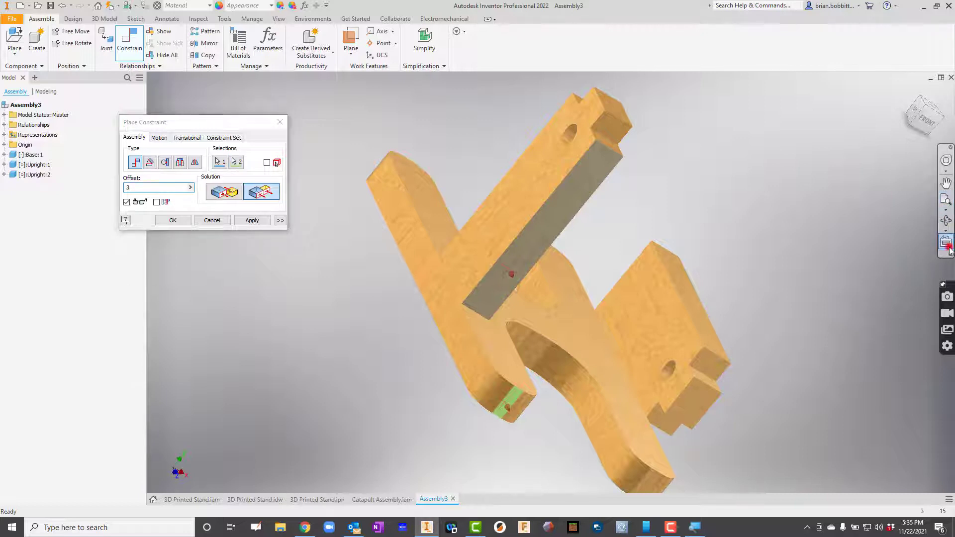
left_click(441, 309)
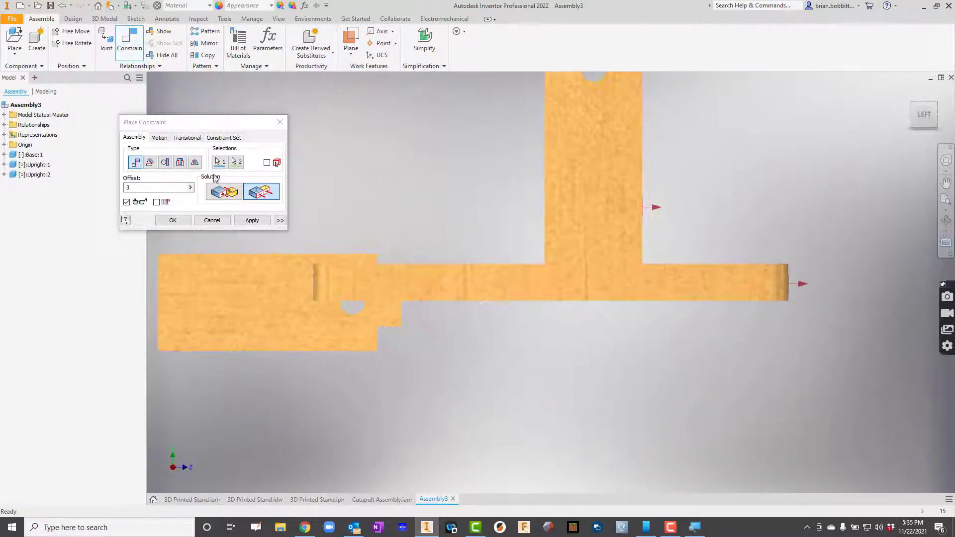
double_click(144, 188)
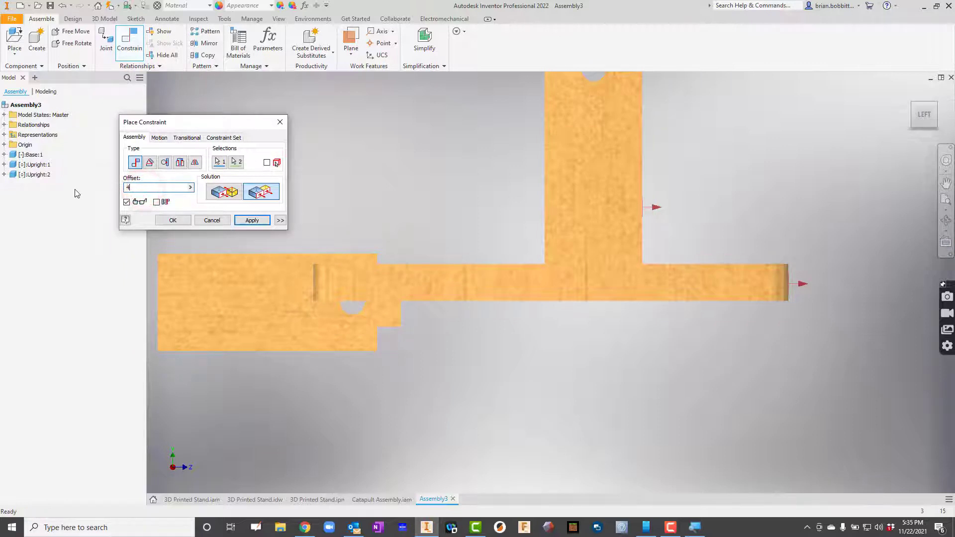
type("4")
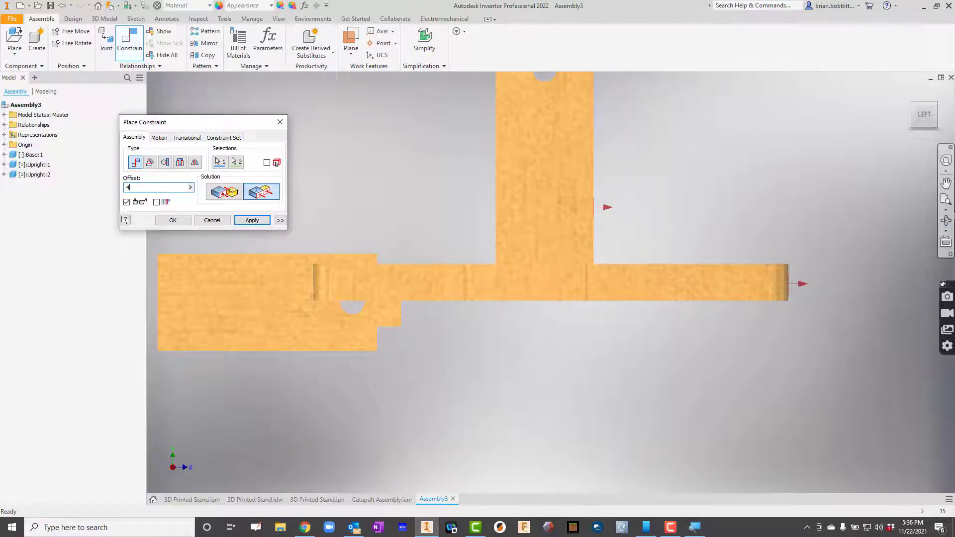
left_click(946, 221)
left_click_drag(603, 269, 590, 284)
left_click(252, 219)
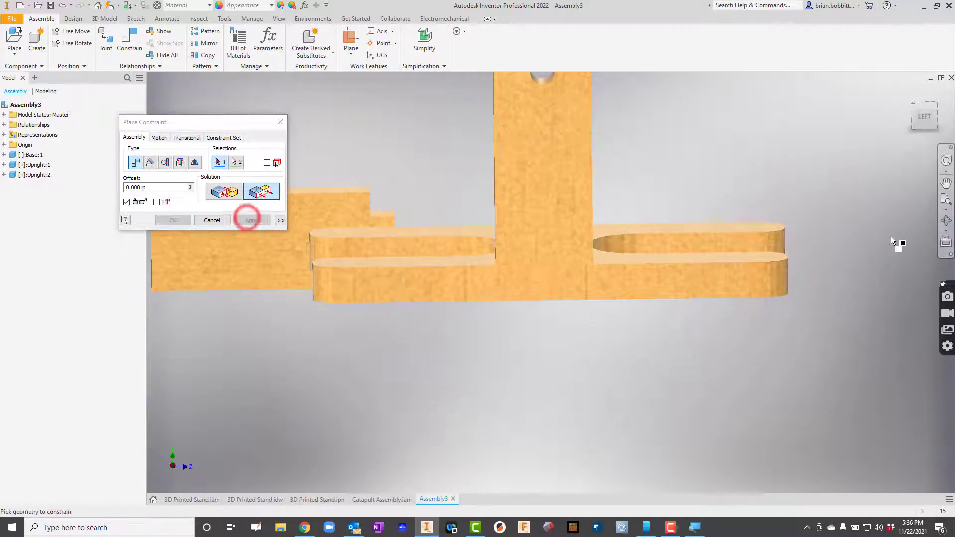
Mate the second Upright's bottom face to the Base's top face.
left_click(945, 217)
left_click_drag(599, 257, 751, 285)
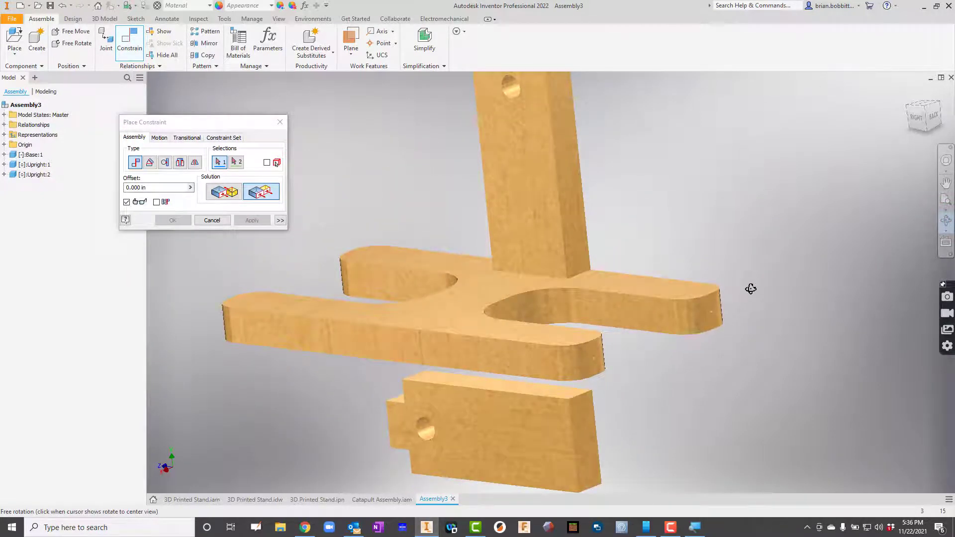
left_click(229, 192)
left_click(230, 193)
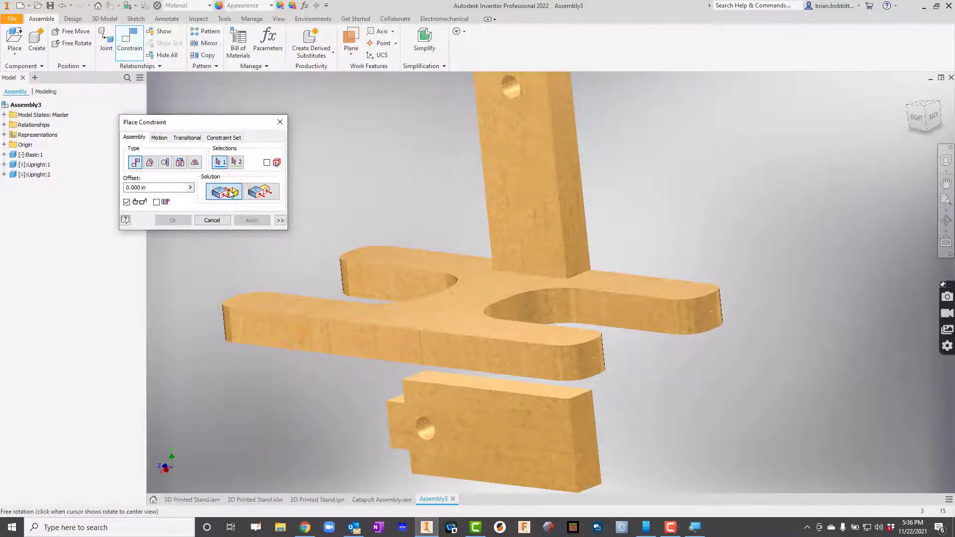
left_click(589, 454)
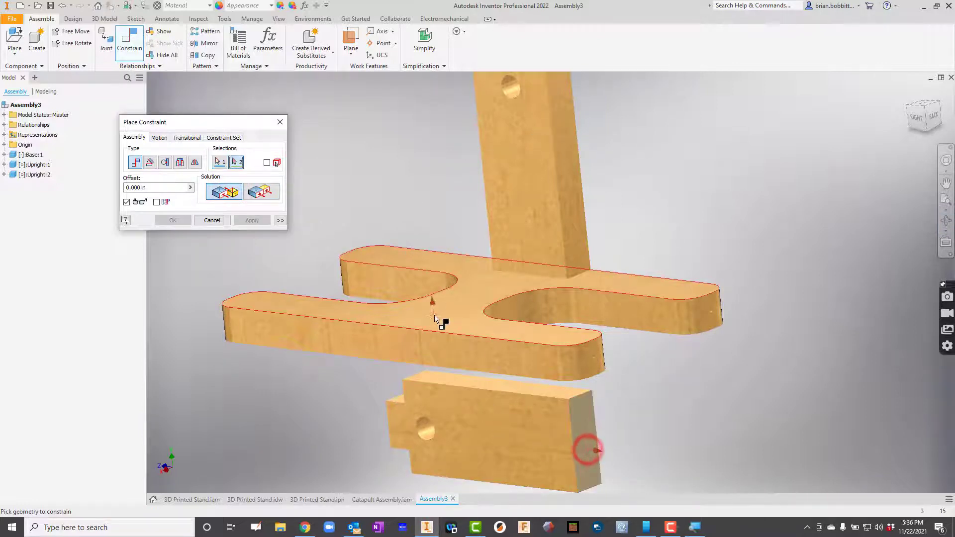
left_click(438, 318)
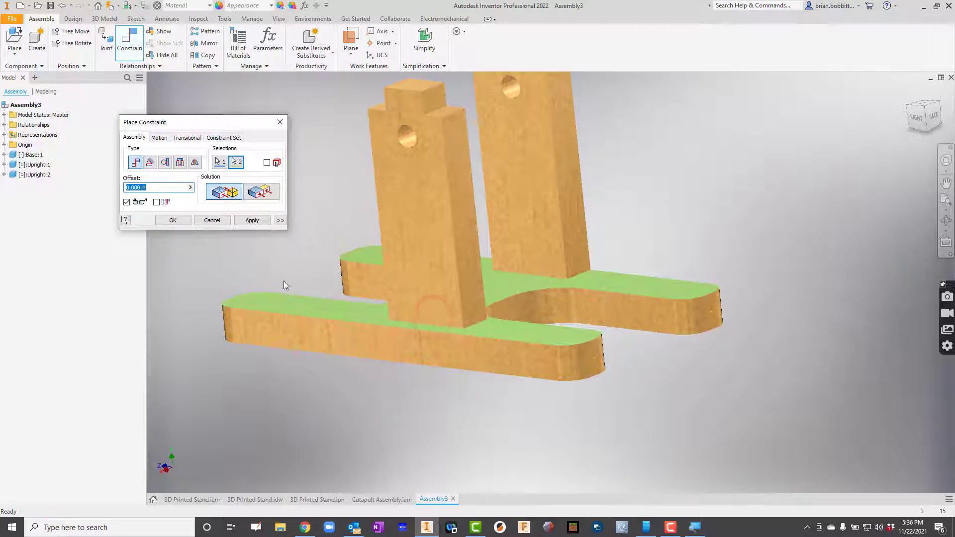
left_click(252, 220)
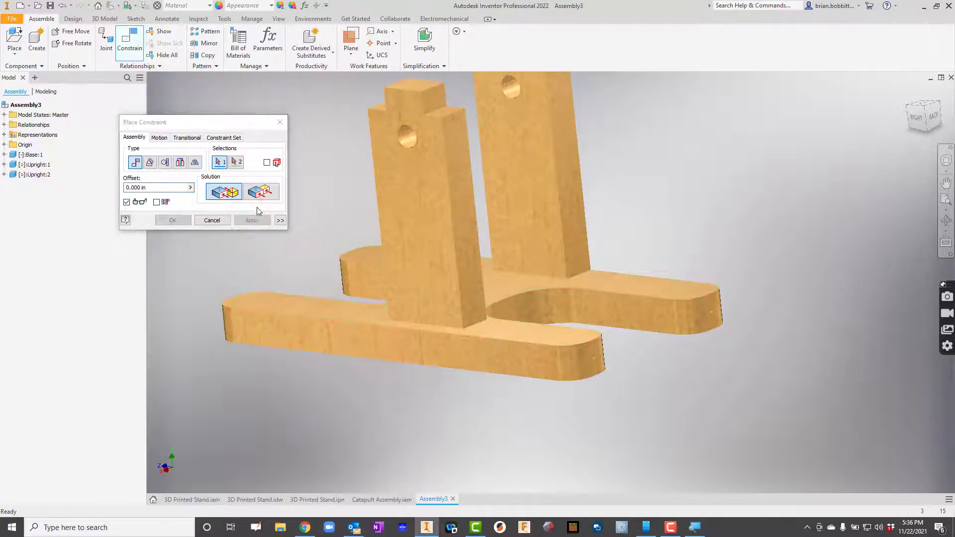
Make the second Upright's front face flush with the Base's front face.
left_click(262, 191)
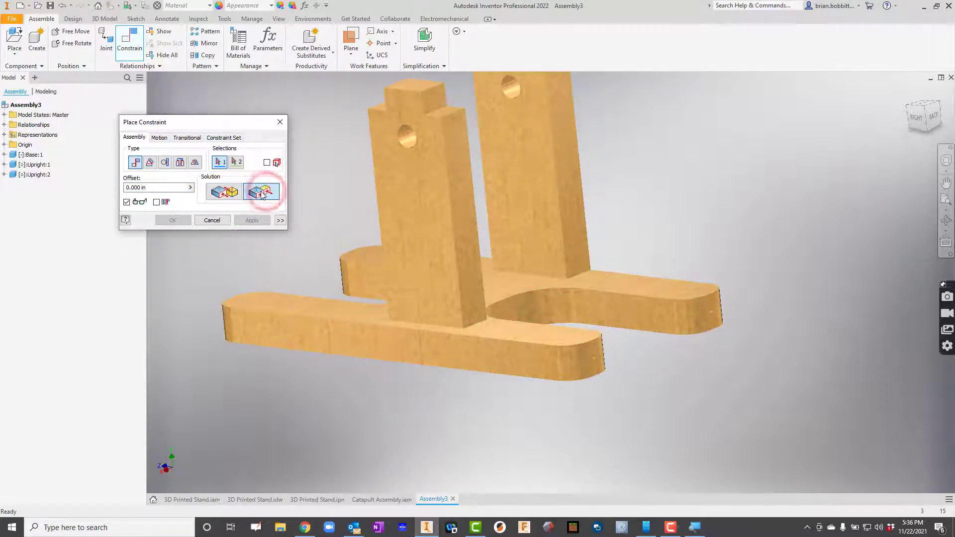
left_click(431, 245)
left_click(352, 345)
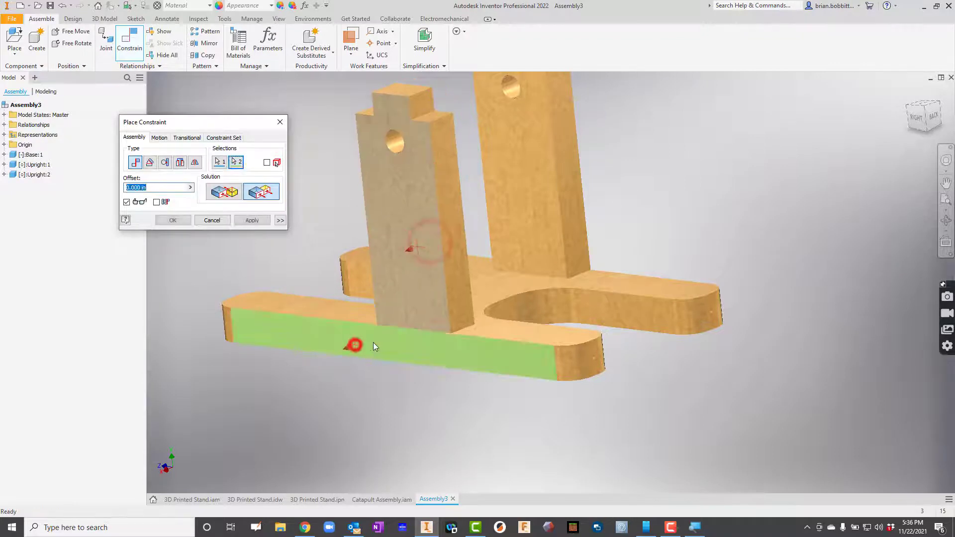
left_click(252, 221)
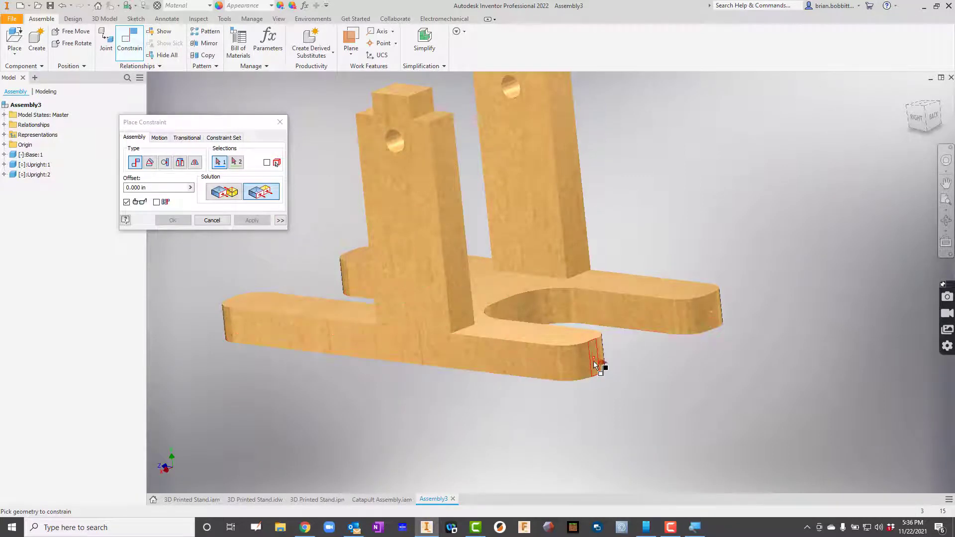
Mate the second Upright's inner side face against the first Upright, then close constraint placement.
left_click(449, 227)
left_click(577, 193)
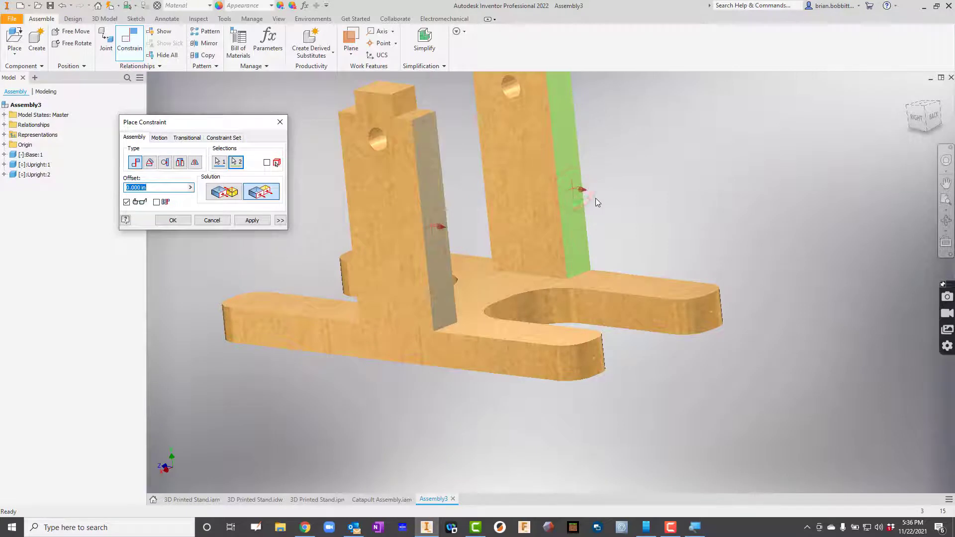
left_click(247, 221)
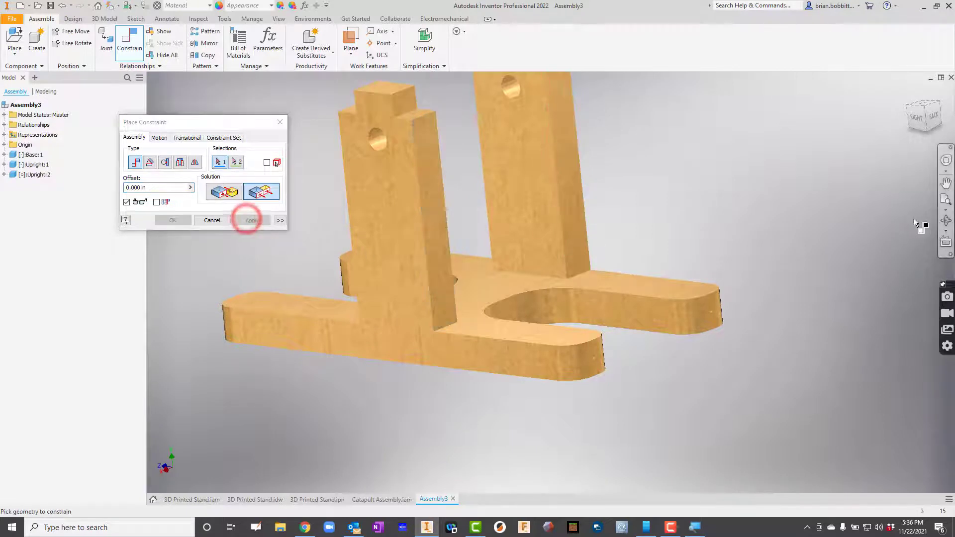
left_click(944, 220)
left_click_drag(608, 286, 666, 267)
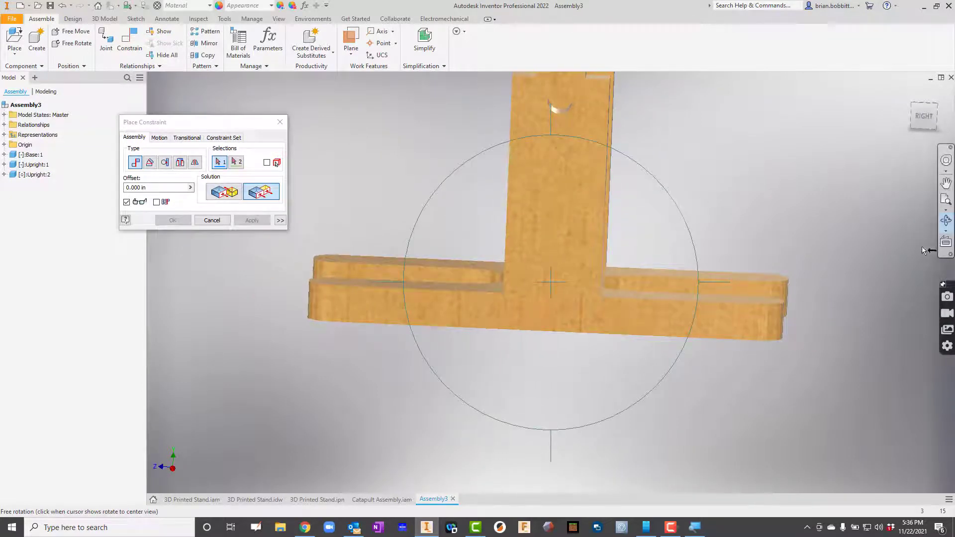
left_click(946, 220)
left_click(946, 242)
left_click(627, 313)
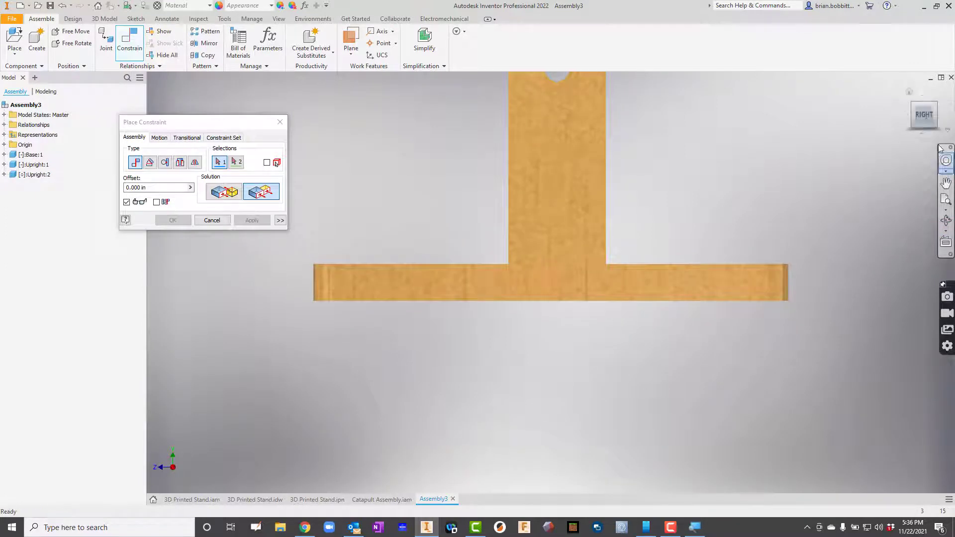
left_click(909, 92)
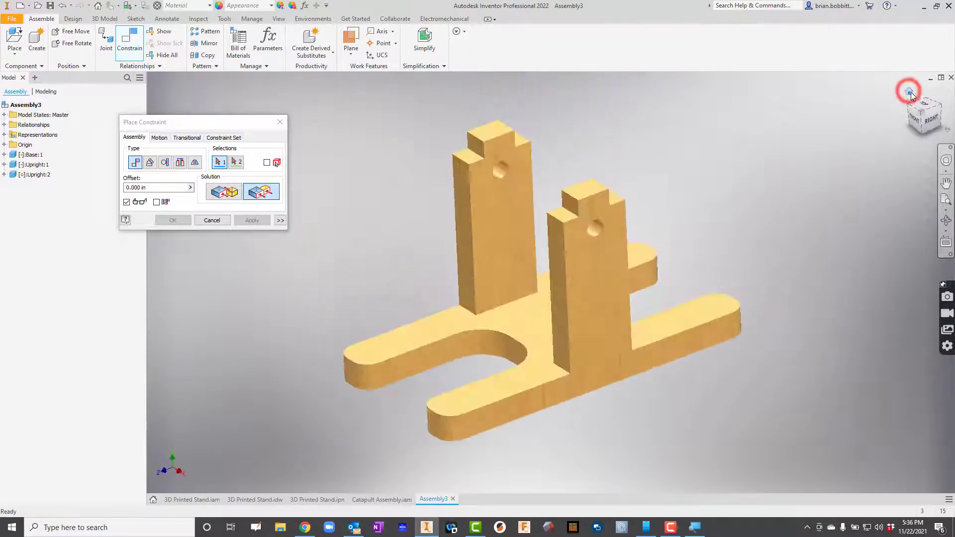
left_click(279, 122)
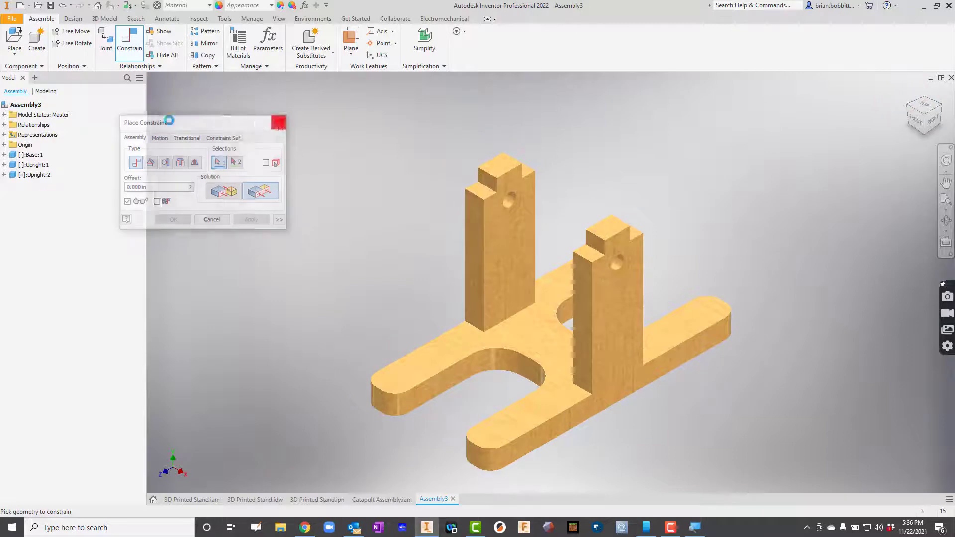
Place a single Axle part into the assembly.
left_click(15, 38)
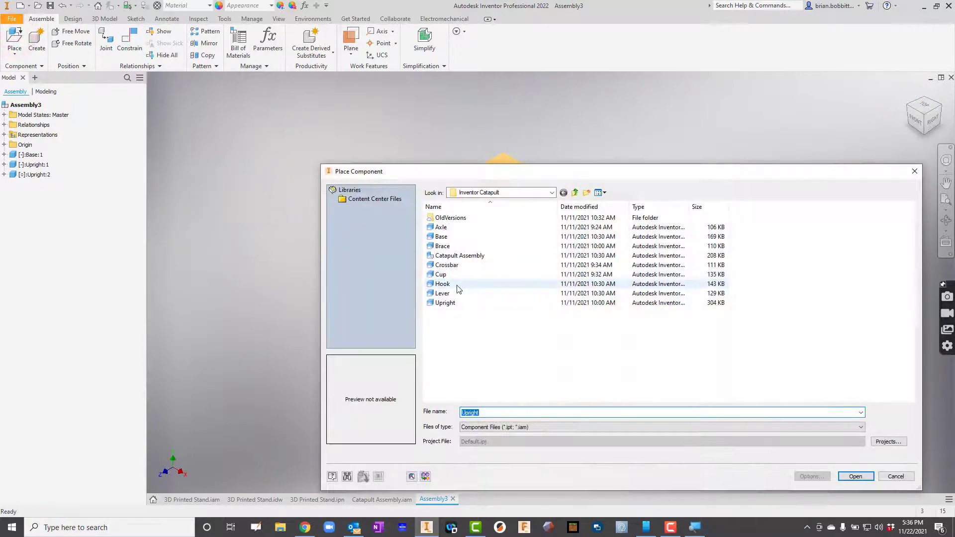
double_click(447, 228)
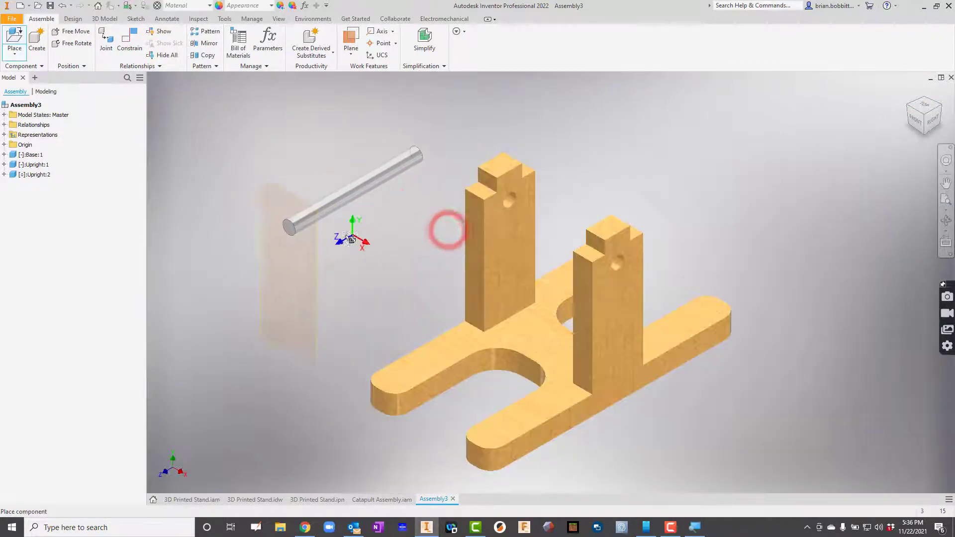
left_click(331, 233)
right_click(320, 305)
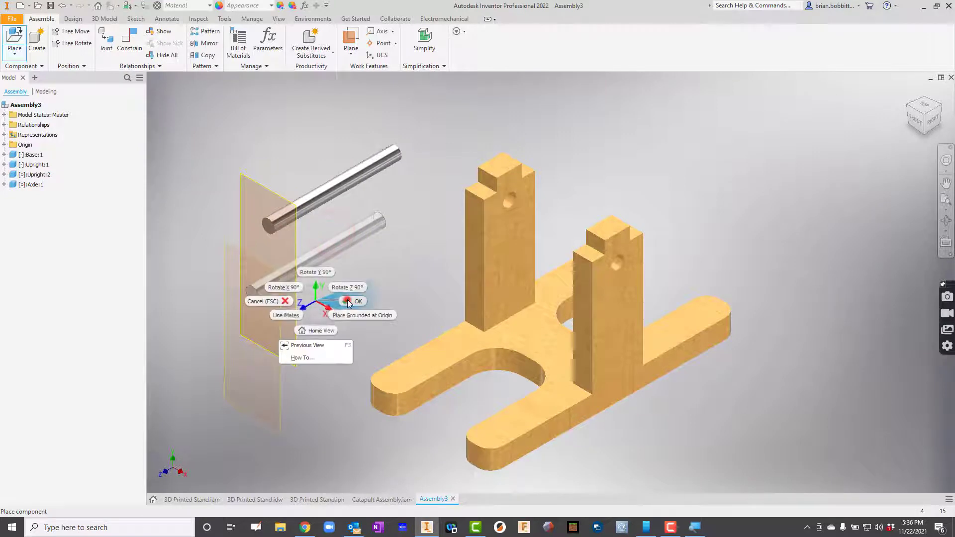
left_click(348, 299)
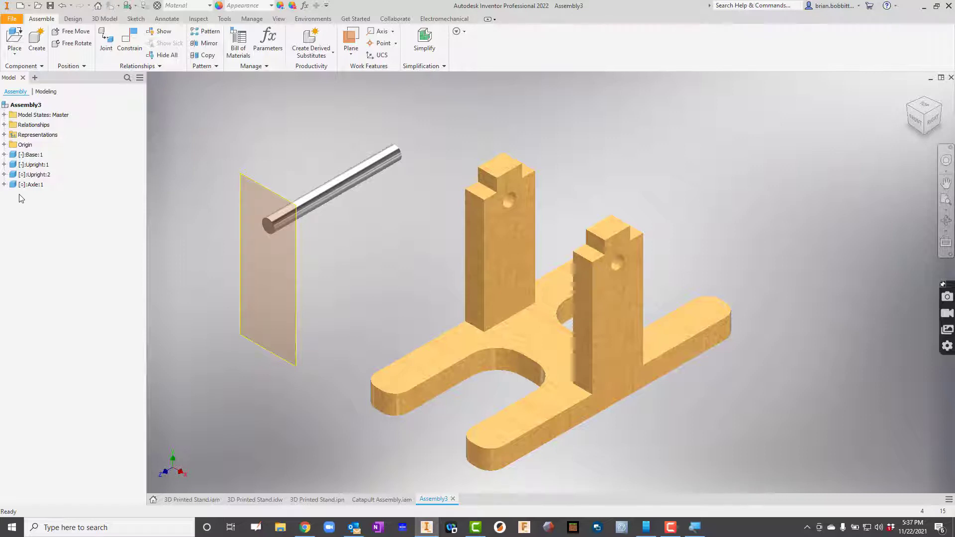
Hide Work Plane1 of Axle:1 by turning off its visibility.
left_click(4, 184)
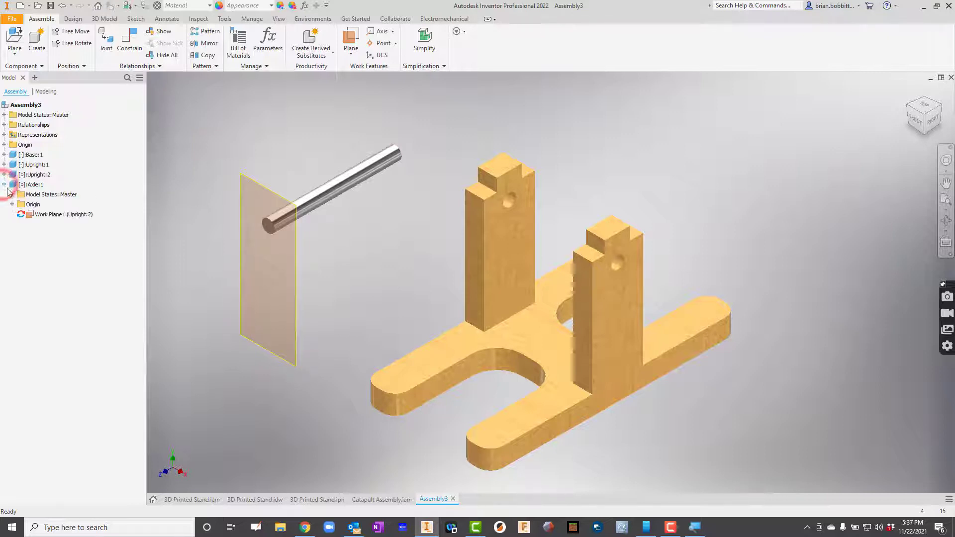
right_click(54, 217)
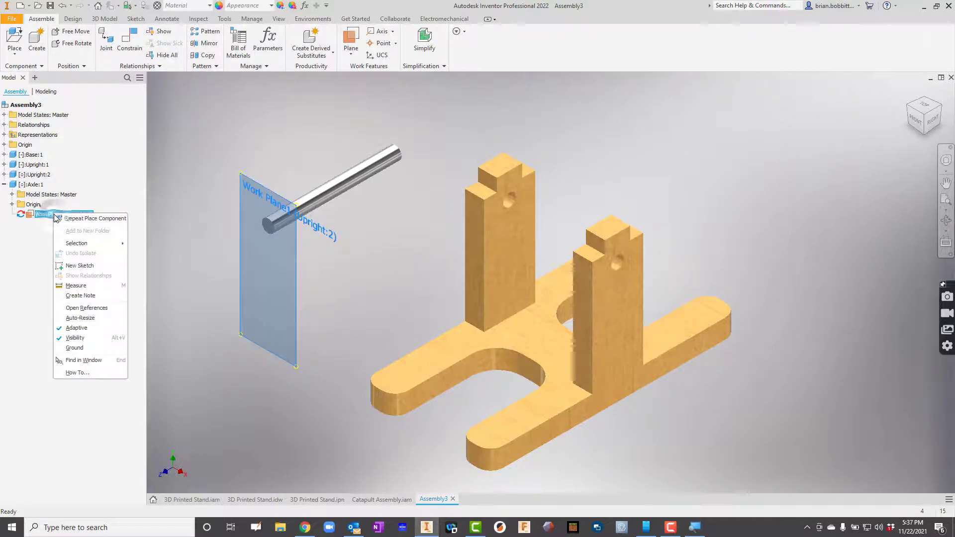
left_click(75, 338)
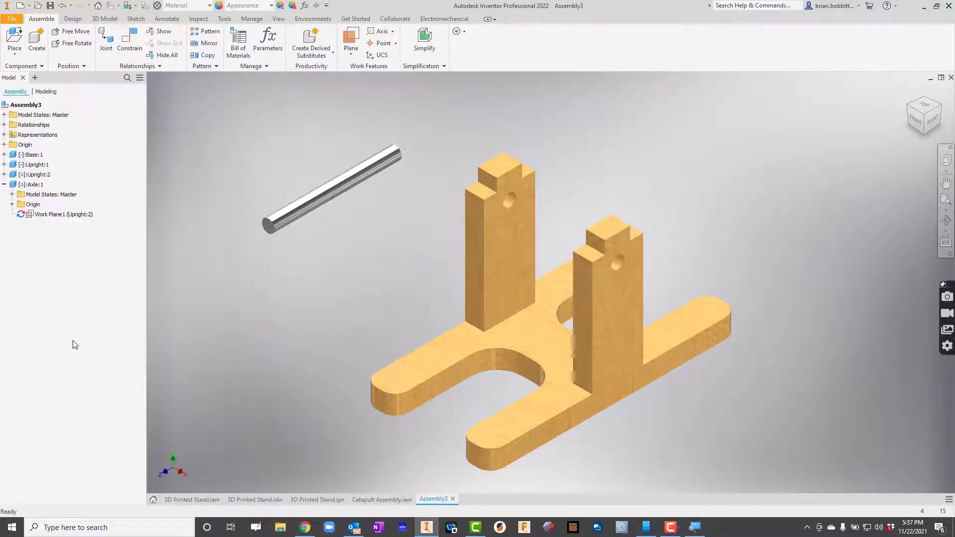
Set up an Insert constraint from the Axle's end edge to the Upright's hole rim, opposed orientation.
left_click(138, 39)
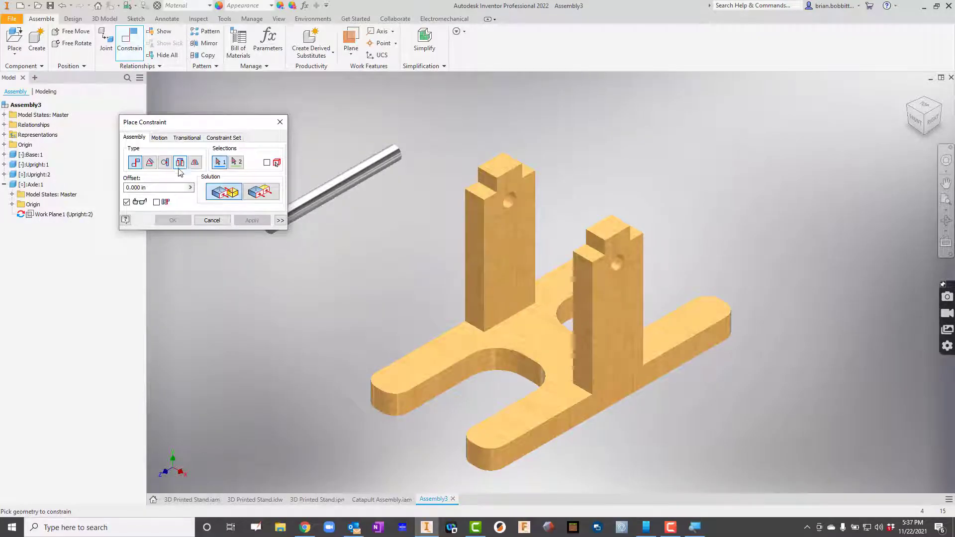
left_click(179, 162)
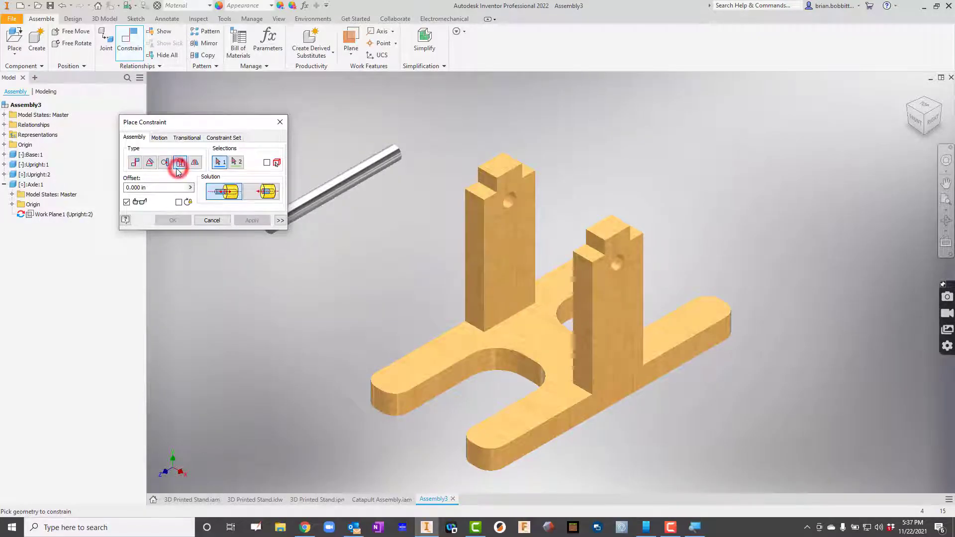
left_click_drag(214, 124, 163, 146)
left_click(268, 226)
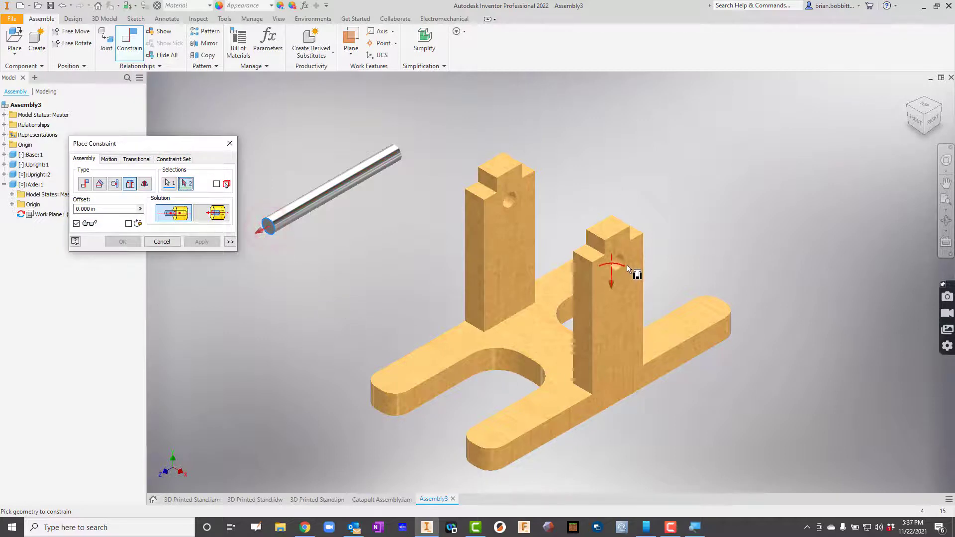
left_click(616, 261)
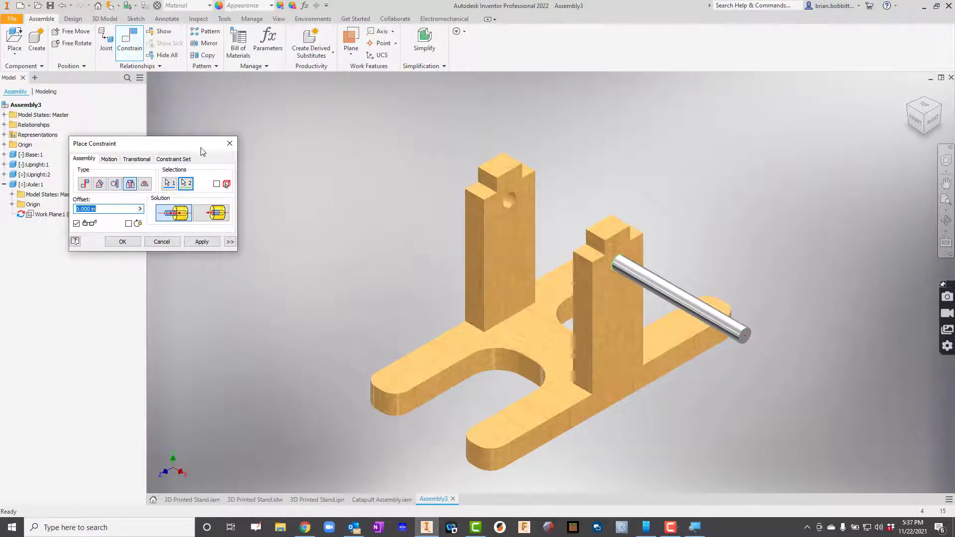
left_click_drag(202, 151, 273, 147)
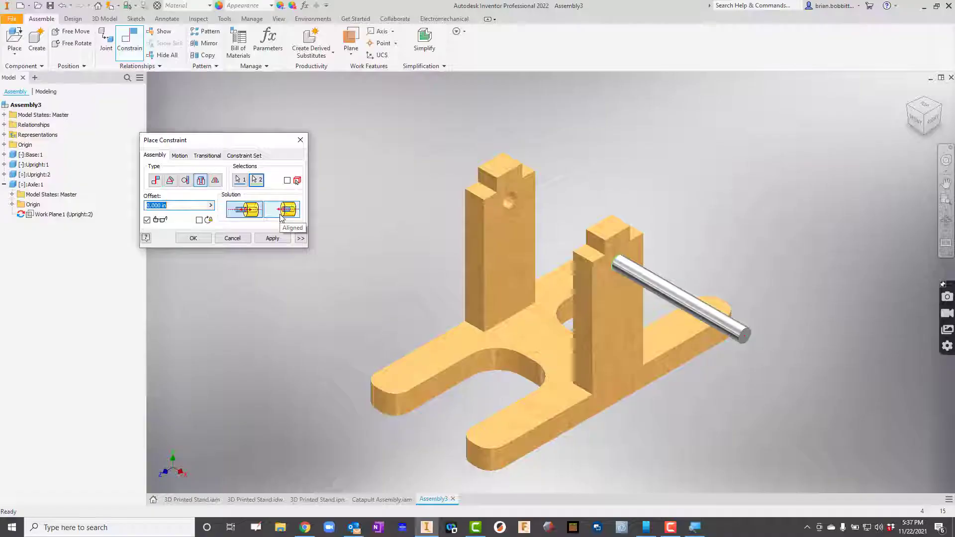
left_click(280, 215)
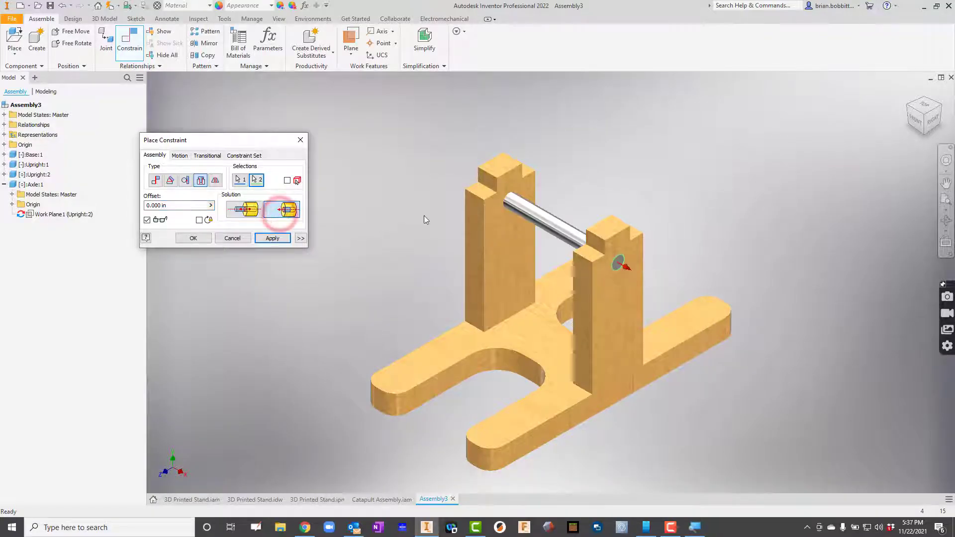
left_click(246, 210)
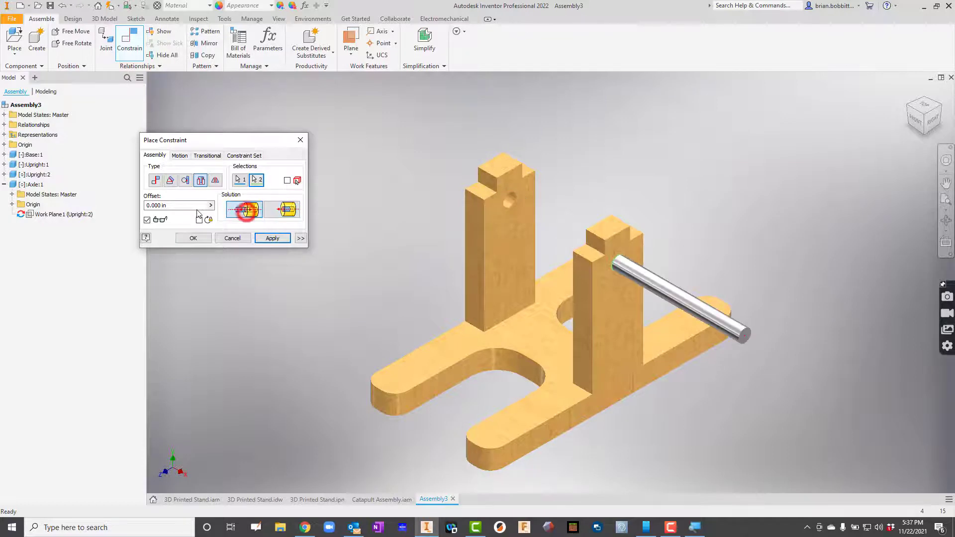
Give the Axle insert a -5.000 in offset and apply it.
left_click(169, 206)
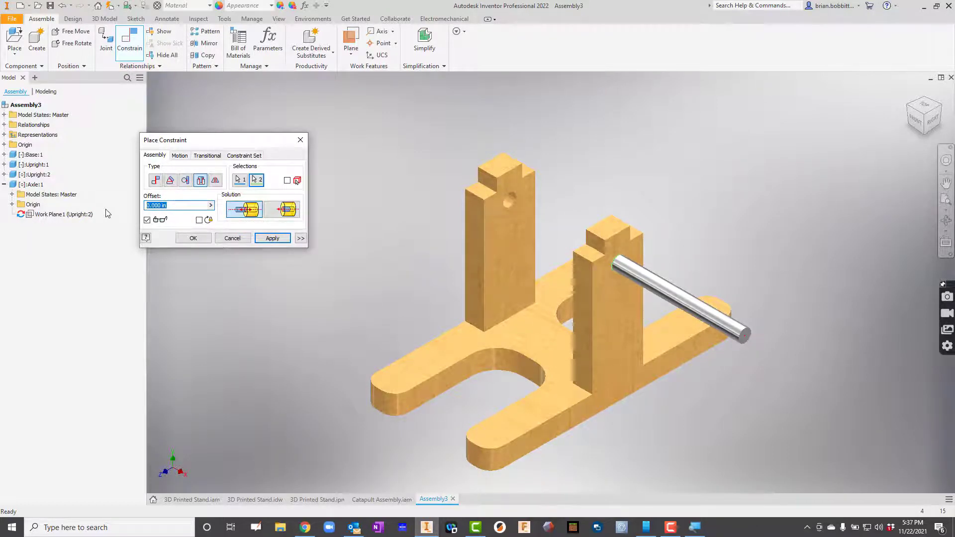
type("2")
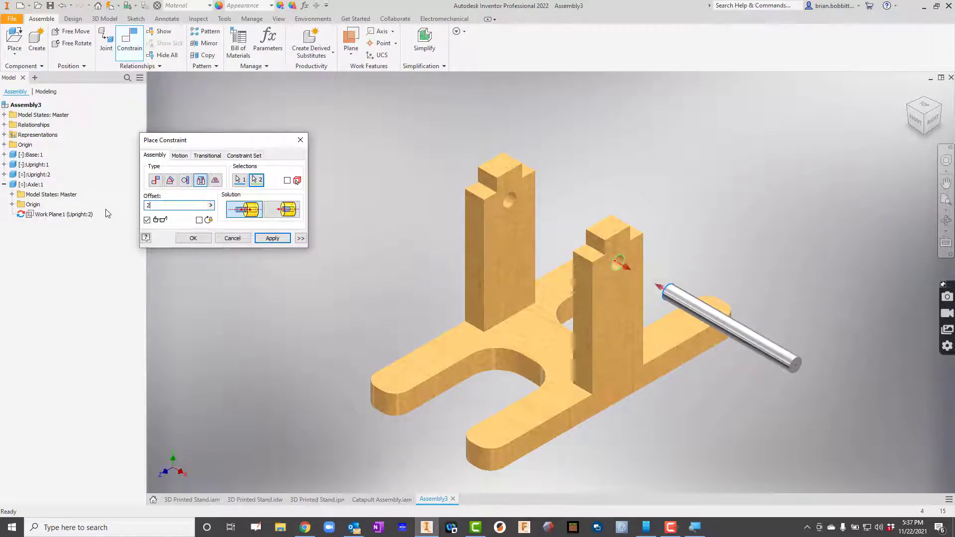
key("BackSpace")
type("-2")
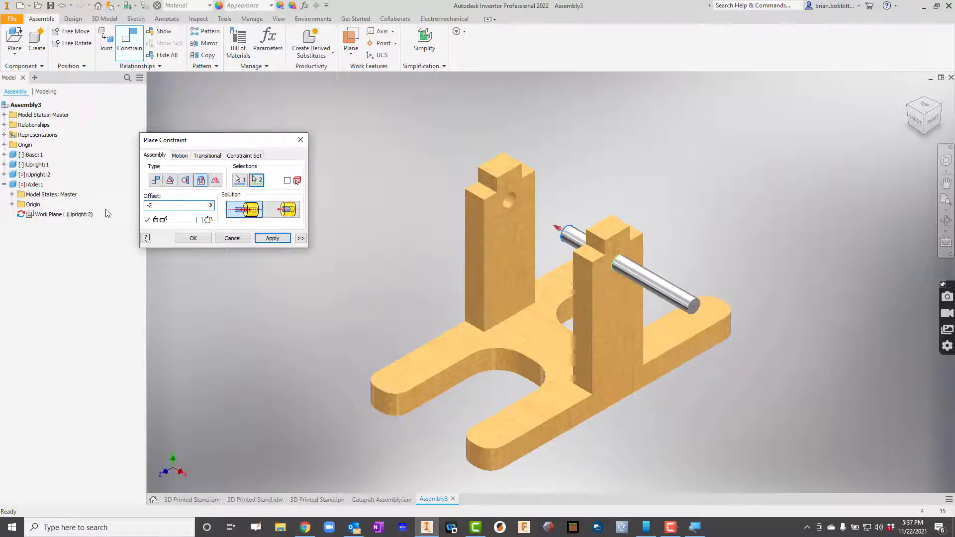
key("BackSpace")
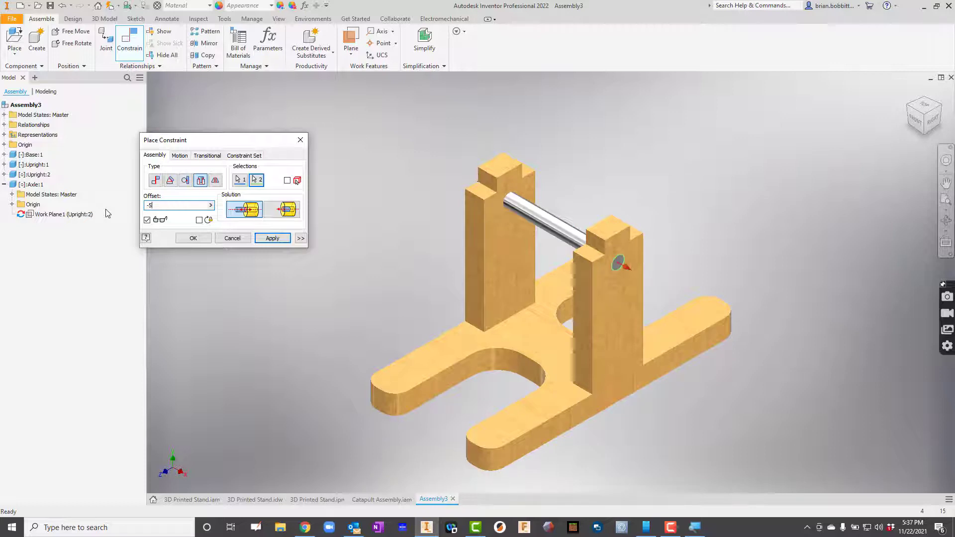
left_click(269, 238)
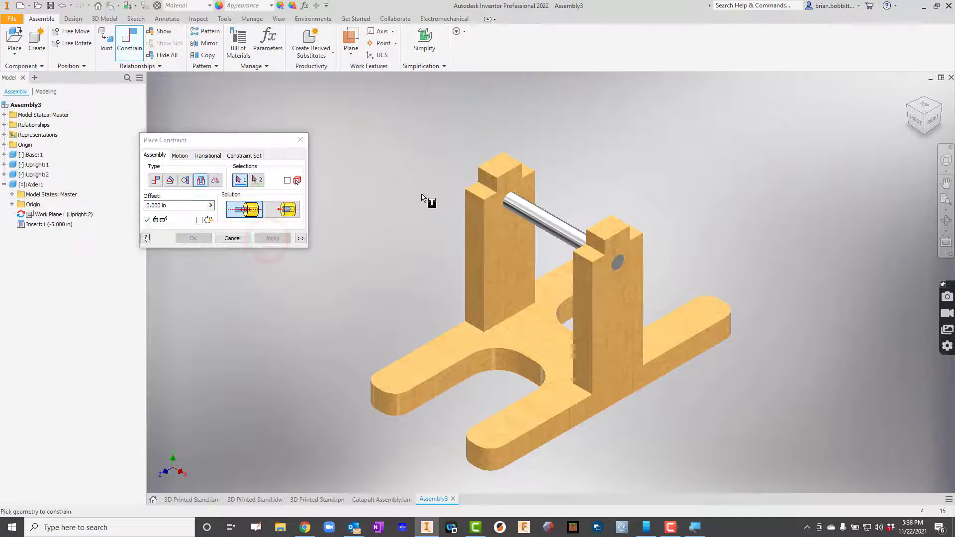
left_click(298, 139)
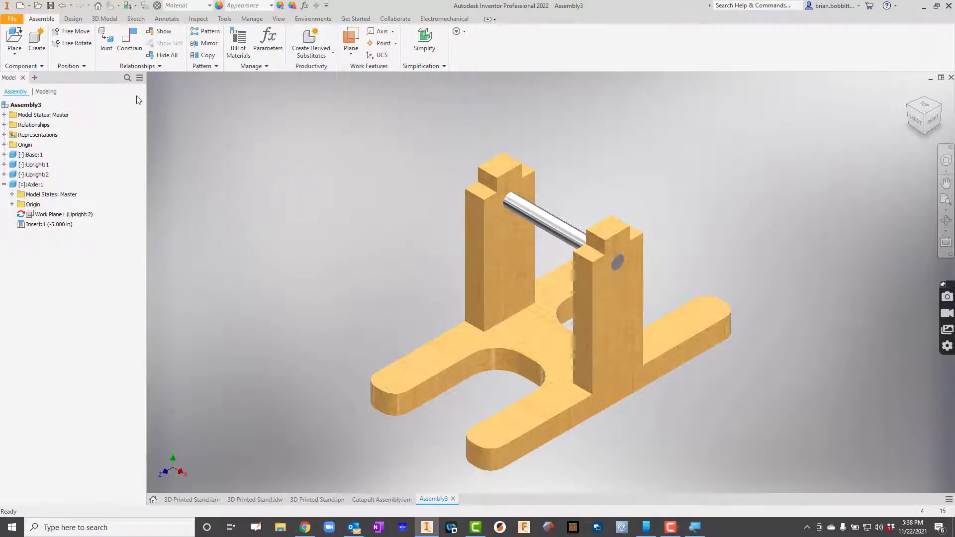
Place one Lever part into the assembly.
left_click(19, 36)
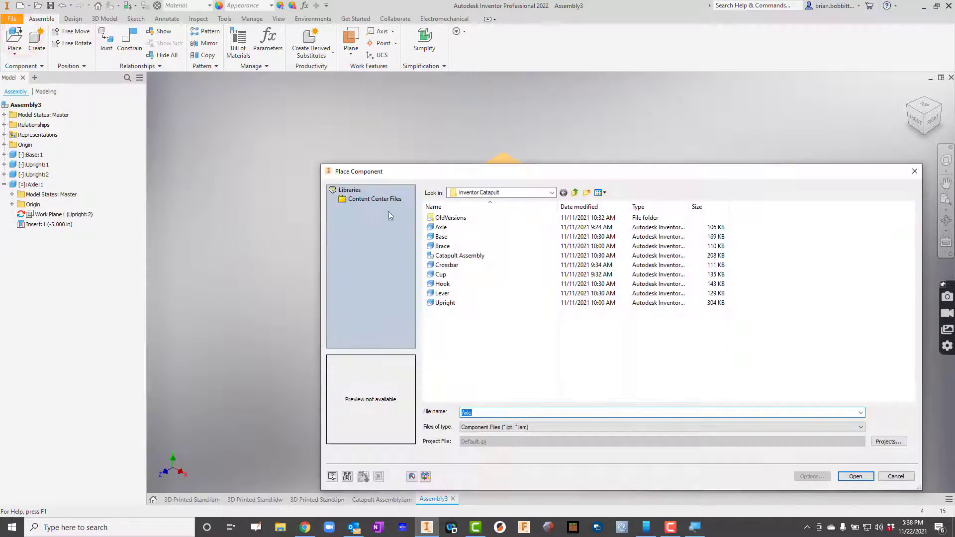
double_click(458, 296)
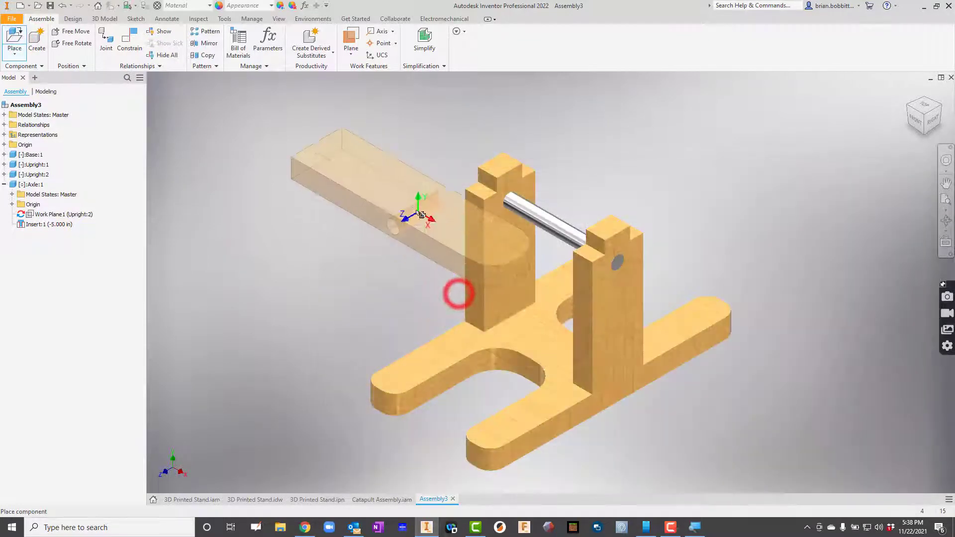
left_click(316, 188)
right_click(756, 169)
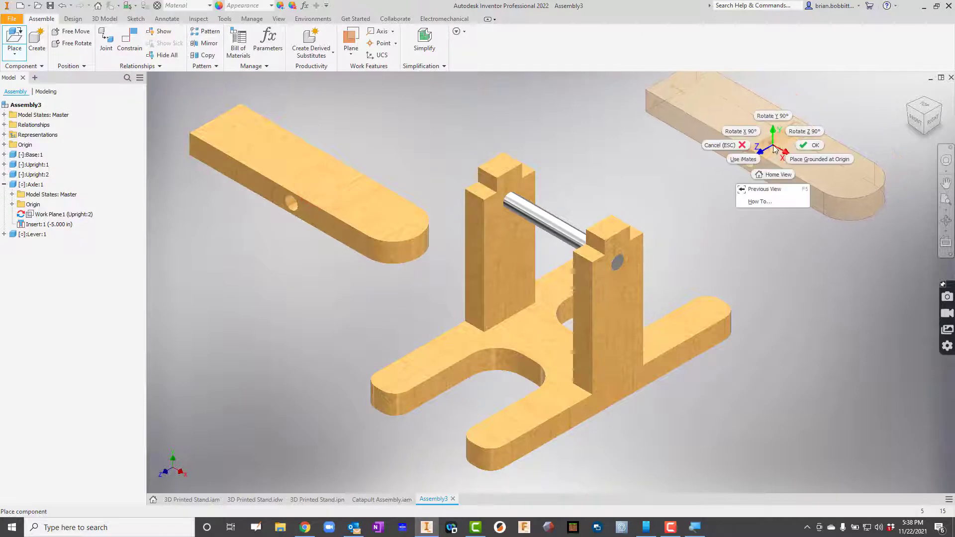
left_click(811, 144)
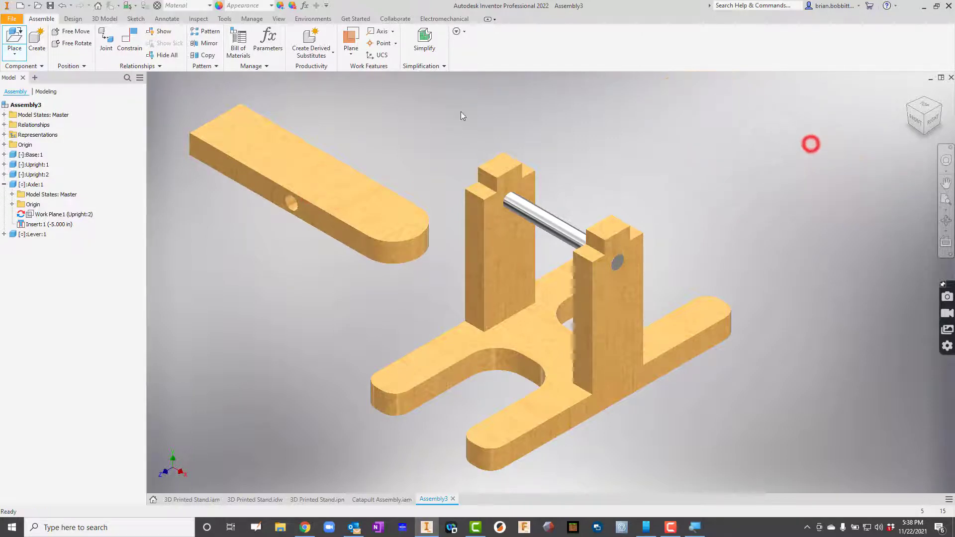
Insert the Lever's hole onto the Upright's hole with a -3.5 in offset.
left_click(131, 38)
left_click(200, 180)
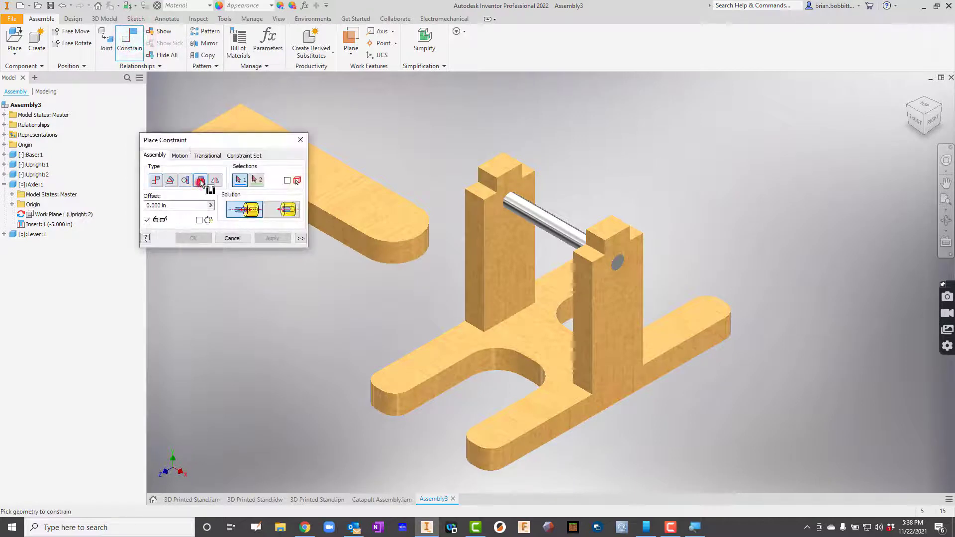
left_click_drag(219, 141, 134, 176)
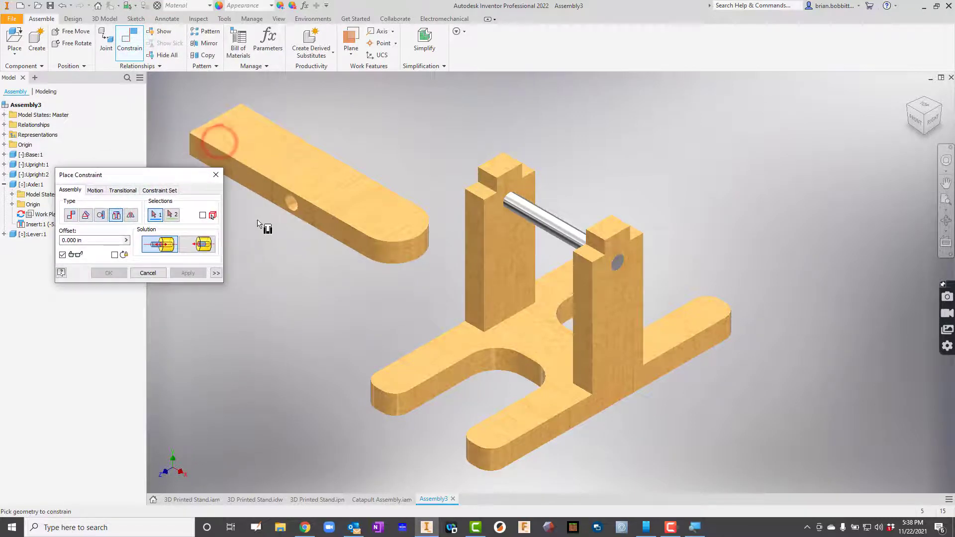
left_click(294, 205)
left_click(622, 266)
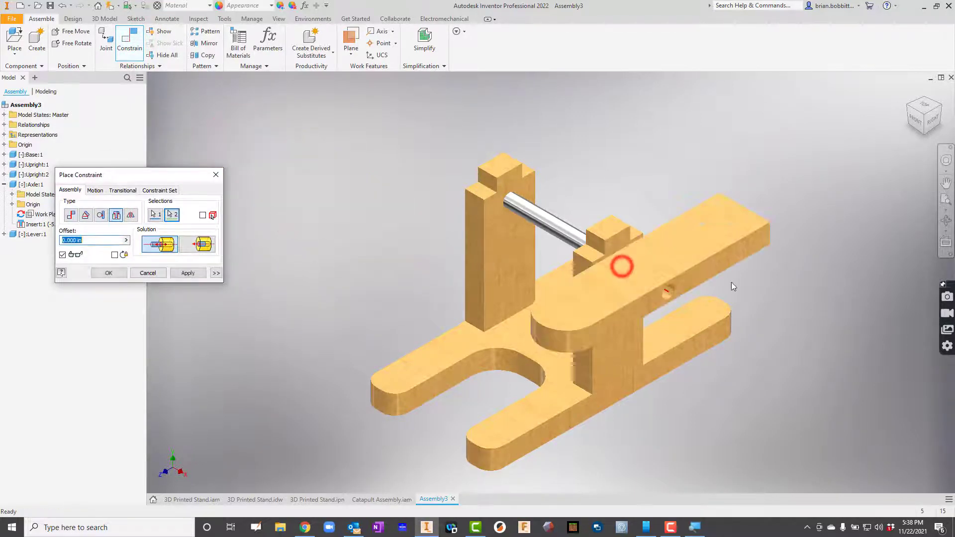
double_click(83, 241)
type("2")
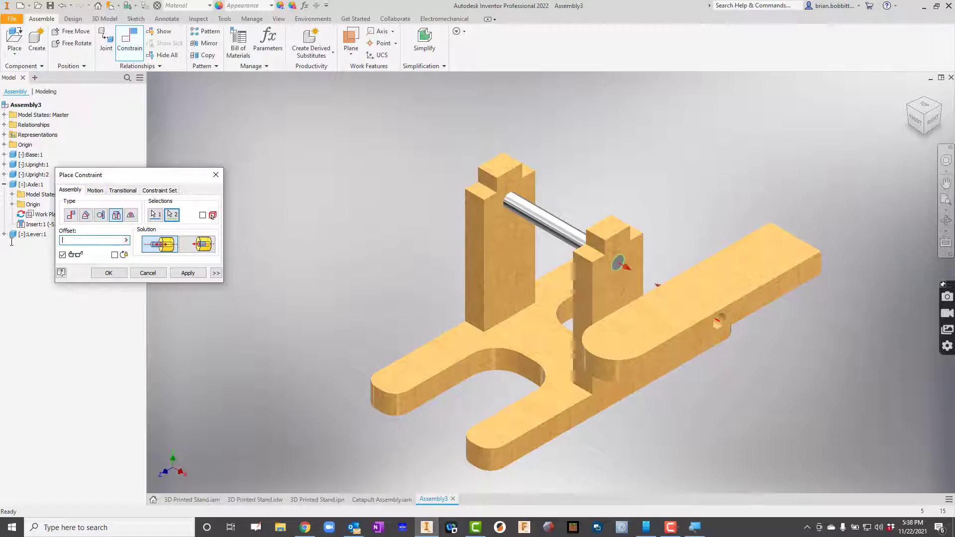
type("-2")
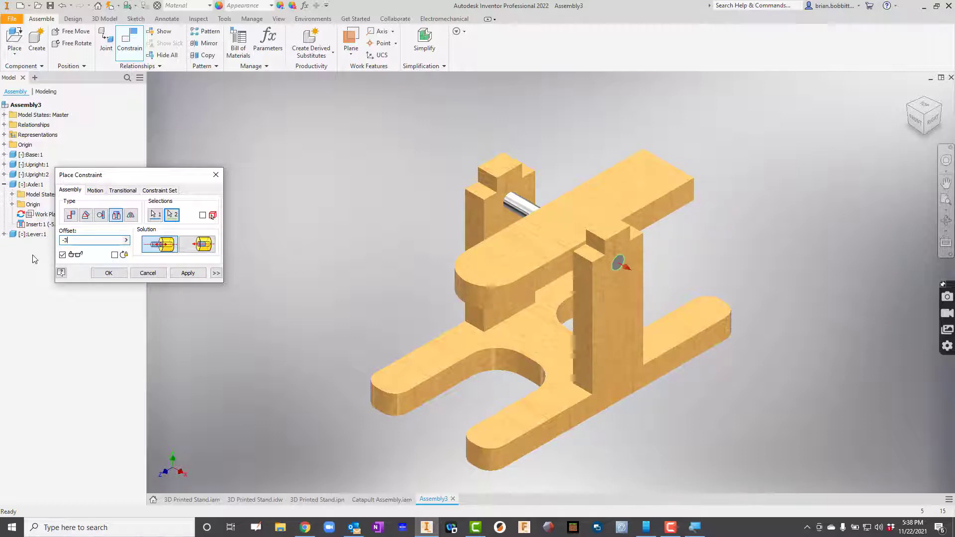
left_click(945, 242)
left_click(575, 303)
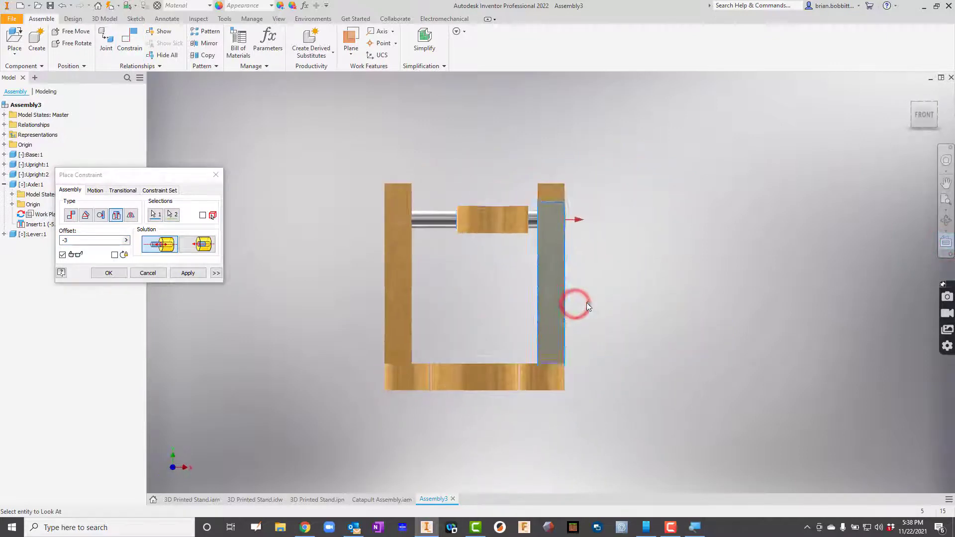
left_click(77, 240)
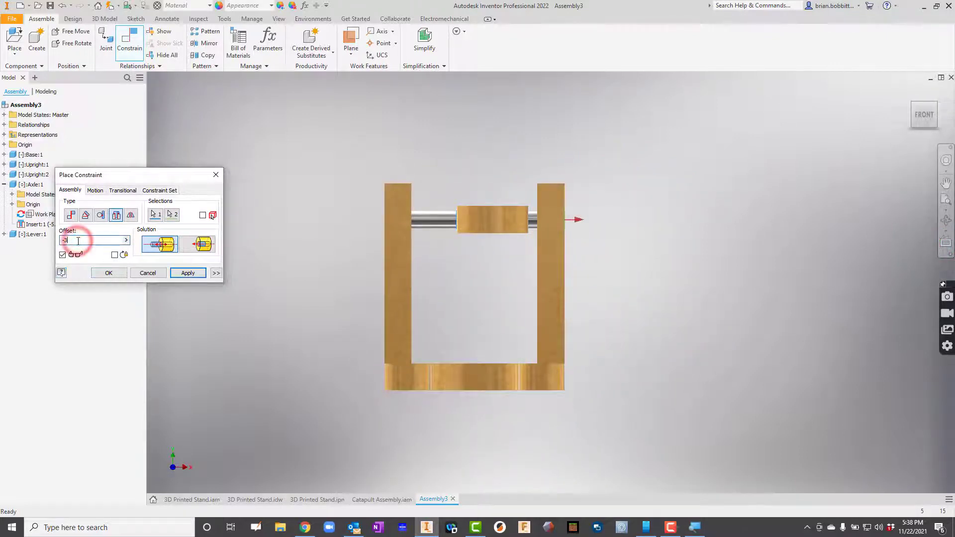
type(".5")
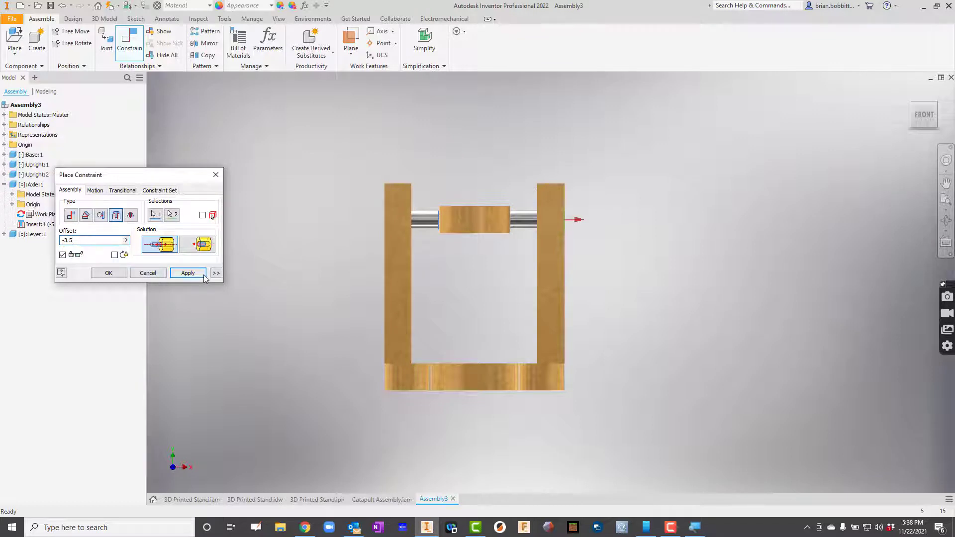
left_click(188, 273)
Drag the Lever to swing it around the Axle between the Uprights.
left_click(216, 174)
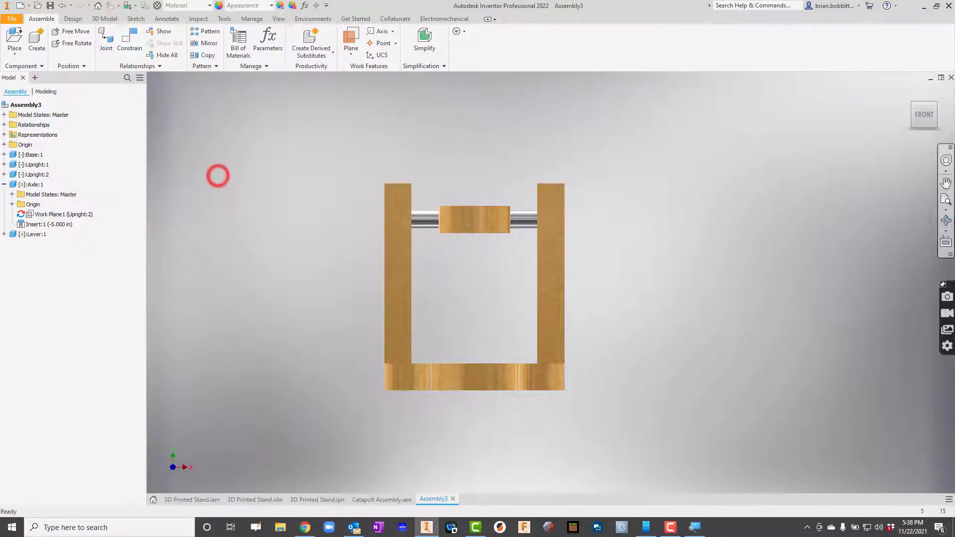
left_click(945, 220)
left_click_drag(665, 239, 627, 283)
key("Escape")
left_click_drag(610, 138, 595, 157)
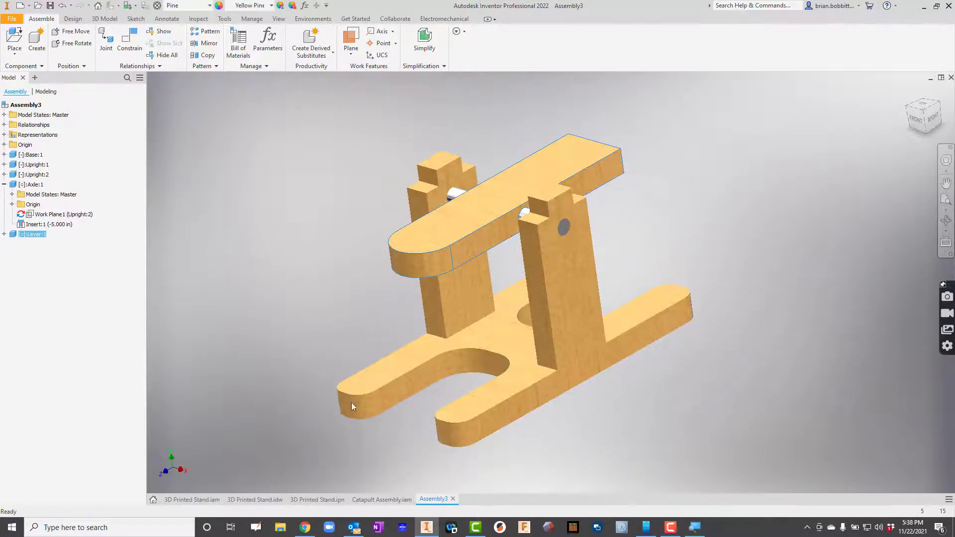
Ground Base:1, then drag the Lever to a new angle on the Axle.
left_click(303, 389)
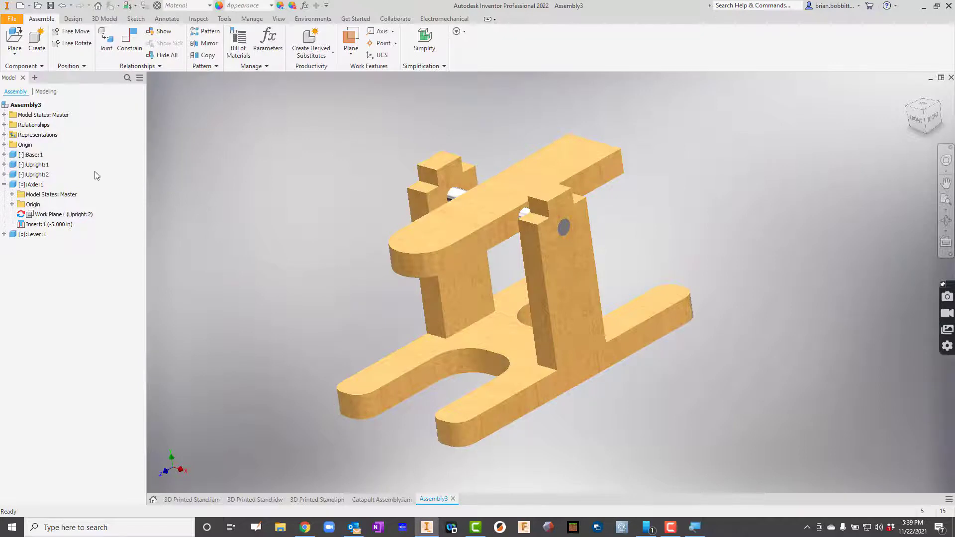
right_click(32, 158)
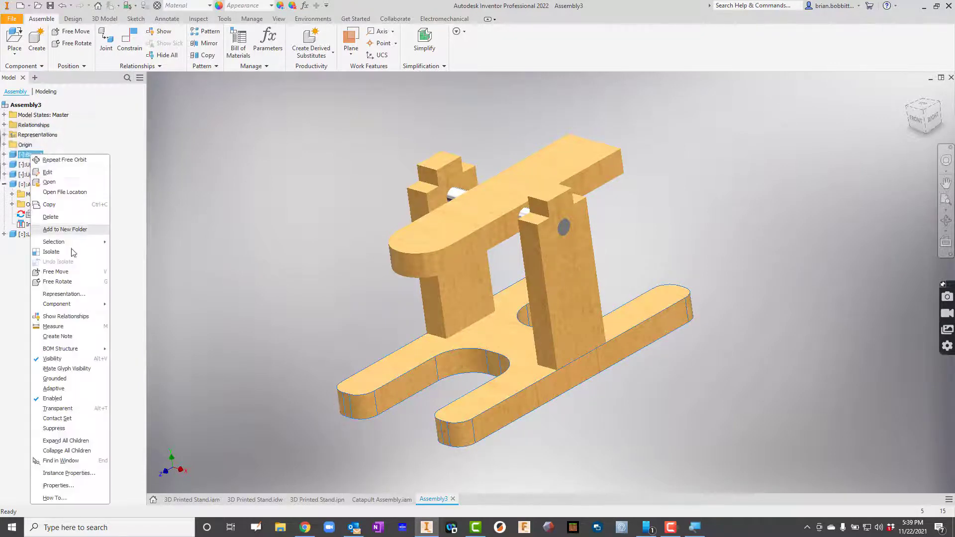
left_click(73, 379)
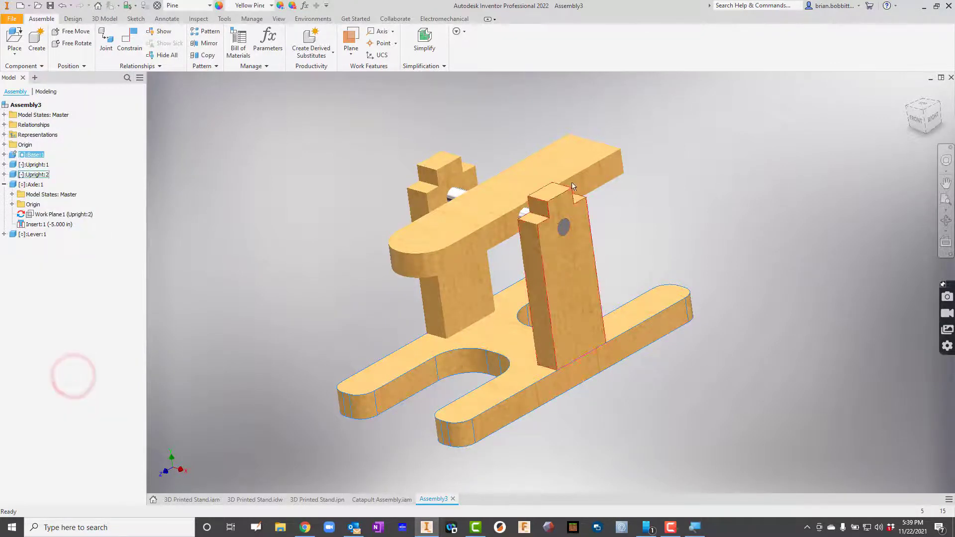
left_click_drag(585, 162, 562, 159)
left_click(69, 105)
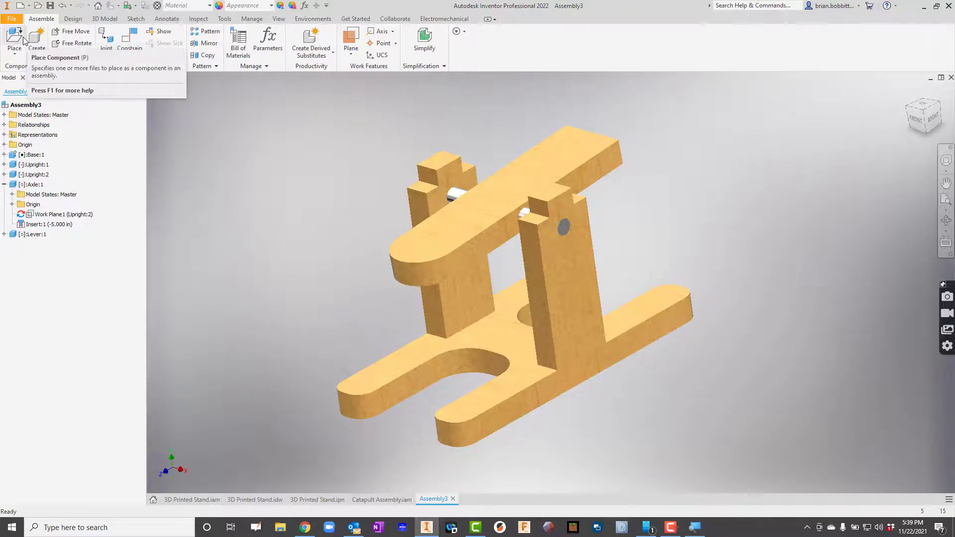
Place one Cup part into the catapult assembly.
left_click(16, 42)
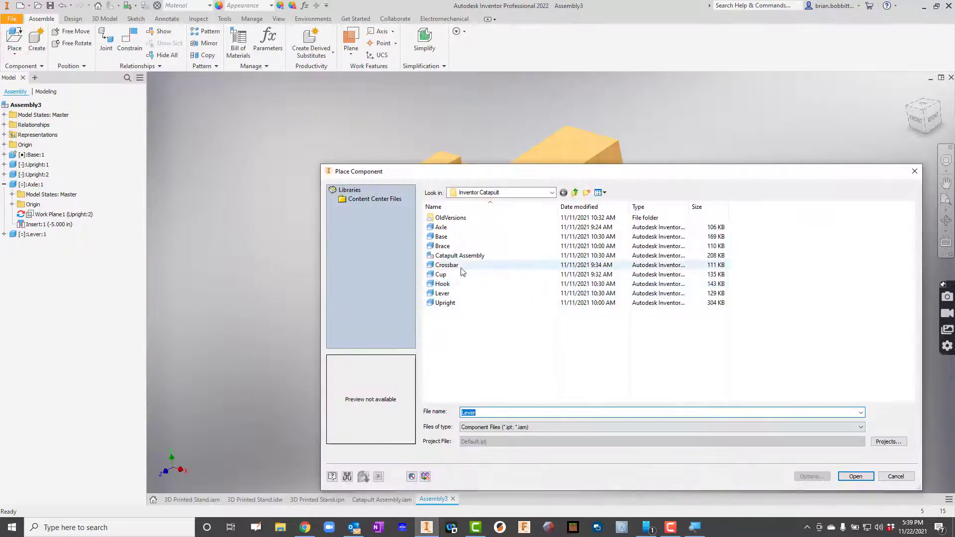
double_click(452, 274)
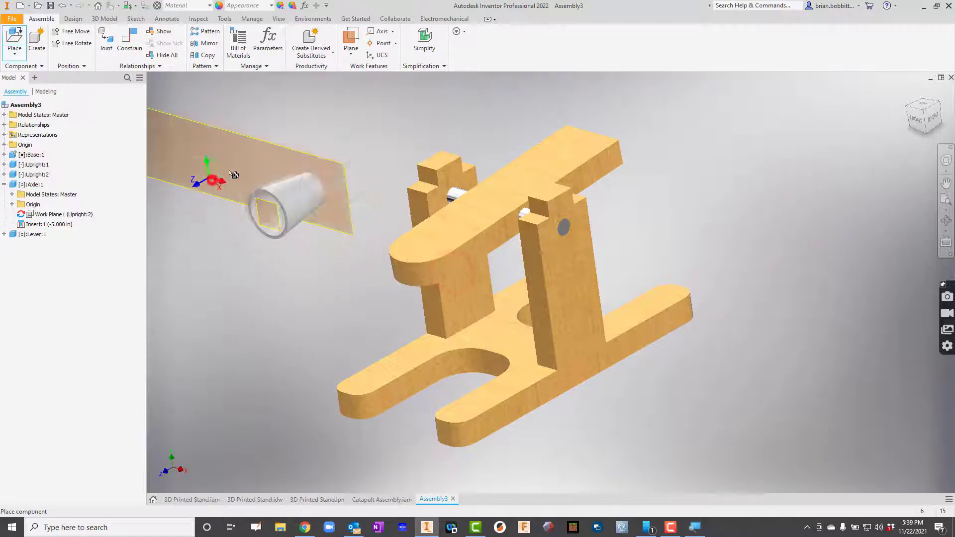
left_click(211, 179)
right_click(322, 139)
left_click(358, 139)
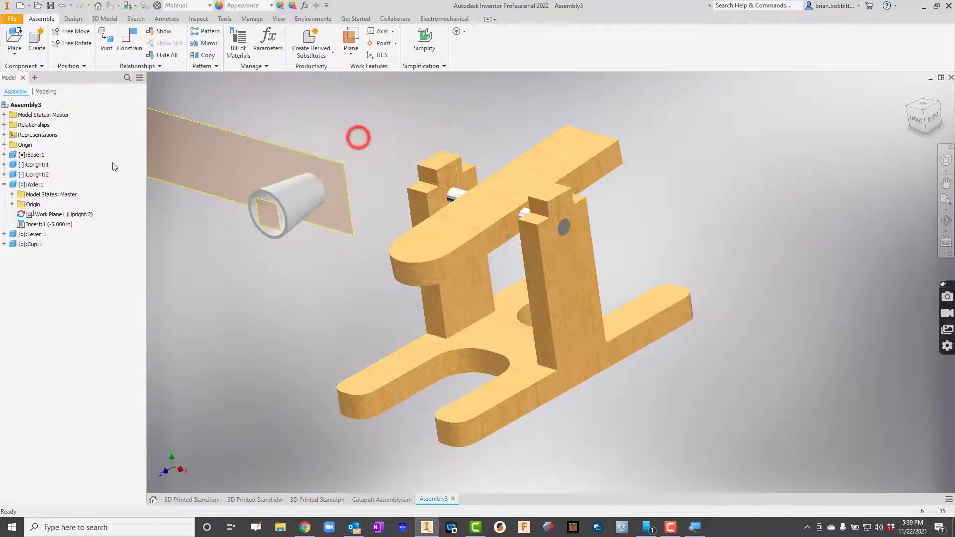
Hide the Cup's Work Plane1 and Work Plane2, then view the underside.
left_click(5, 244)
right_click(35, 274)
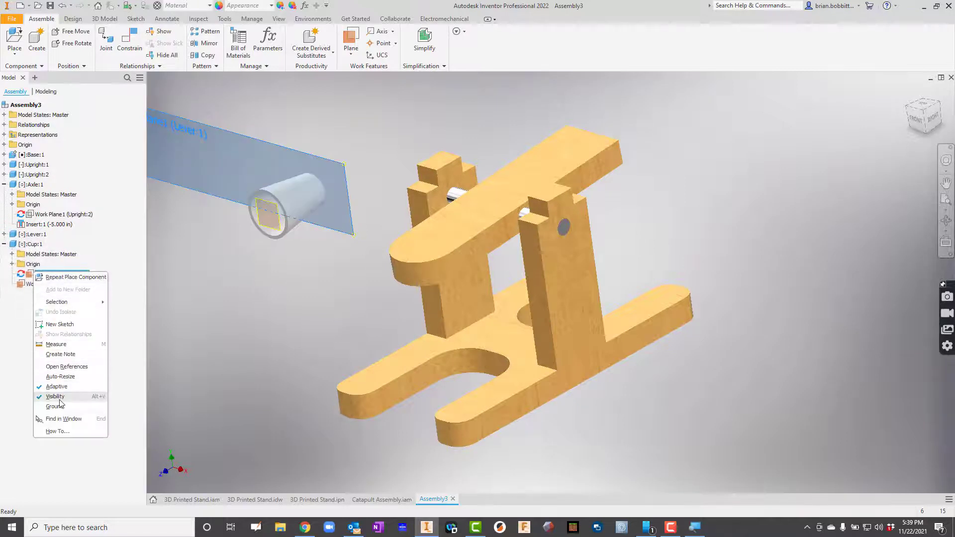
left_click(59, 396)
right_click(42, 284)
left_click(68, 412)
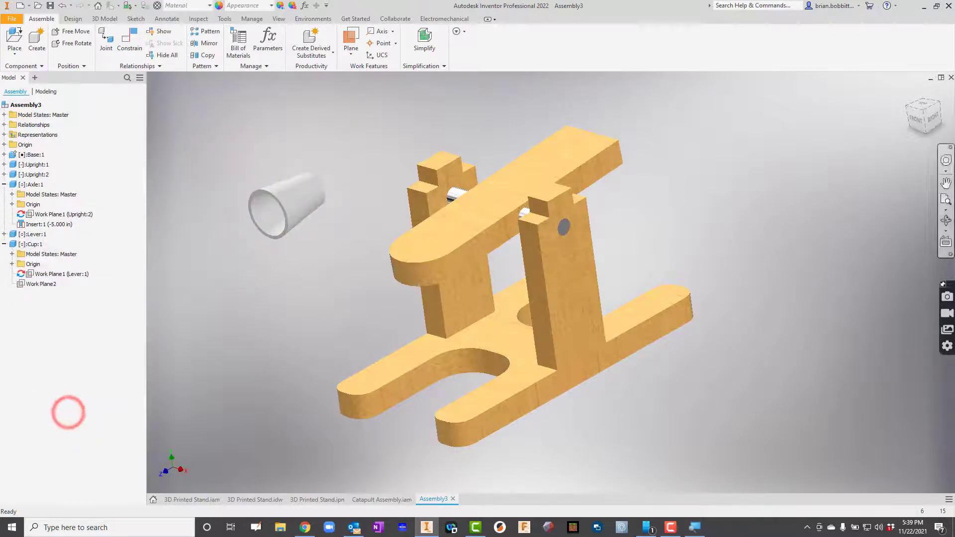
left_click(946, 221)
left_click_drag(489, 220, 455, 274)
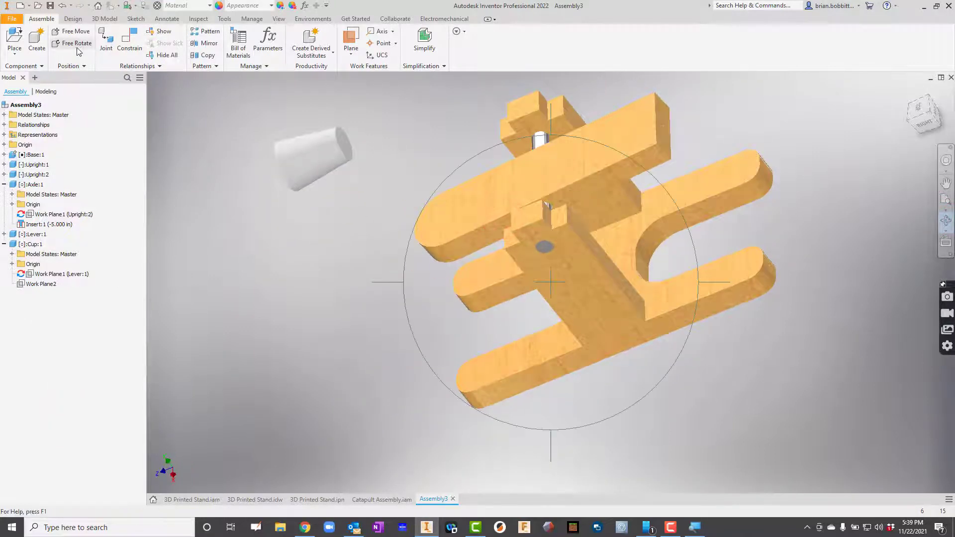
Create a Rigid joint fixing the cup's end onto the lever's hole.
left_click(105, 40)
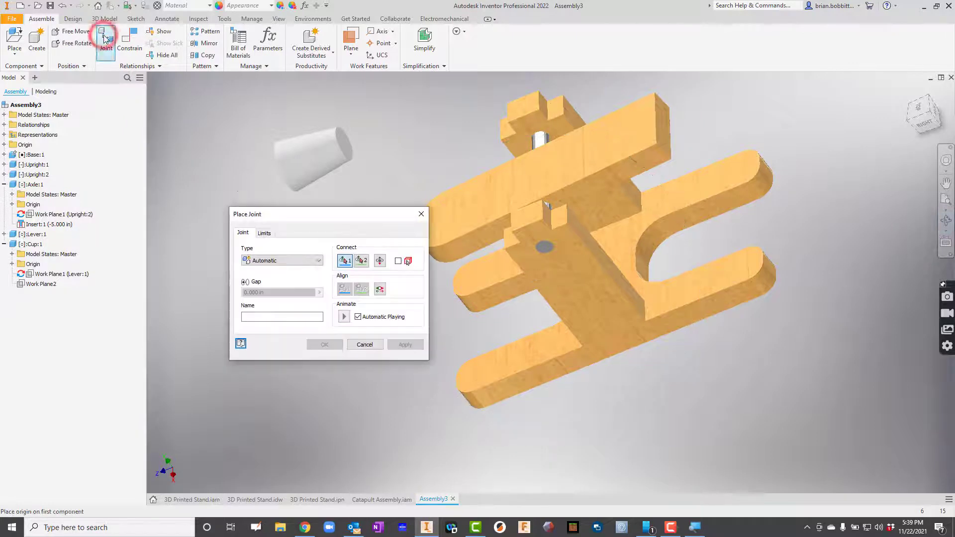
left_click(350, 145)
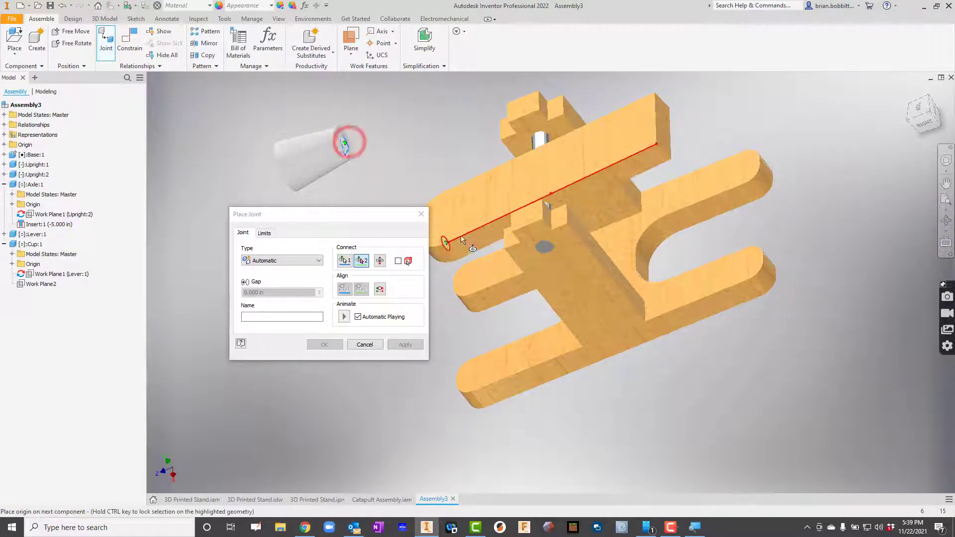
left_click(453, 228)
left_click_drag(381, 219, 314, 220)
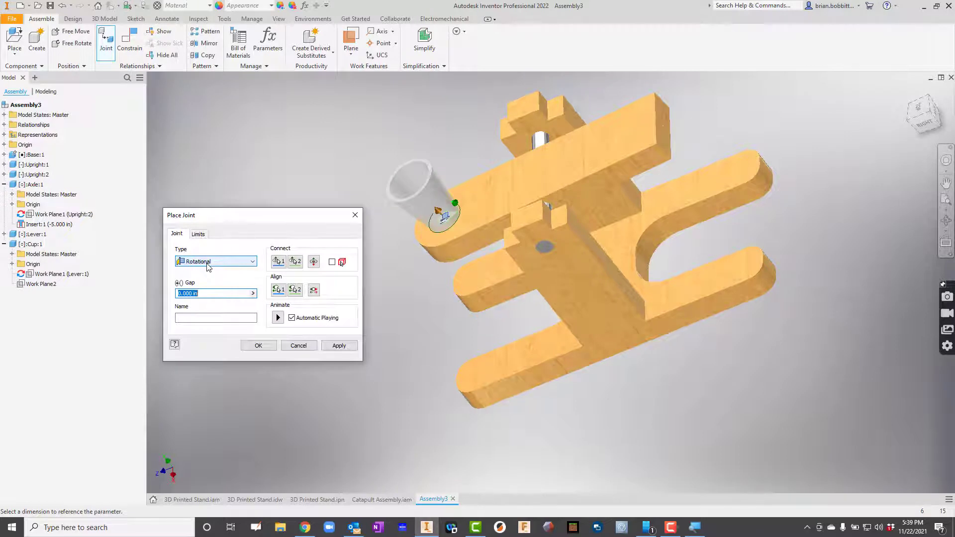
left_click(208, 267)
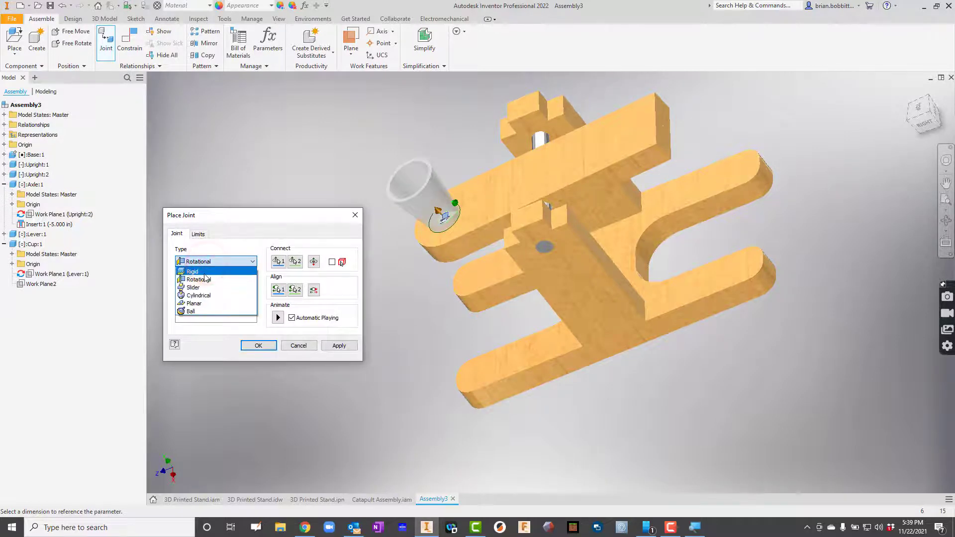
left_click(208, 273)
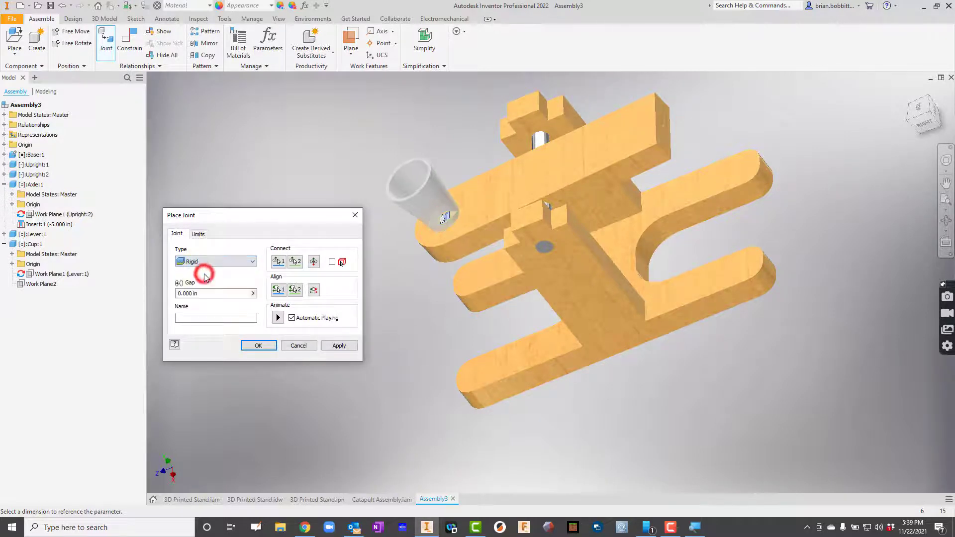
left_click(339, 345)
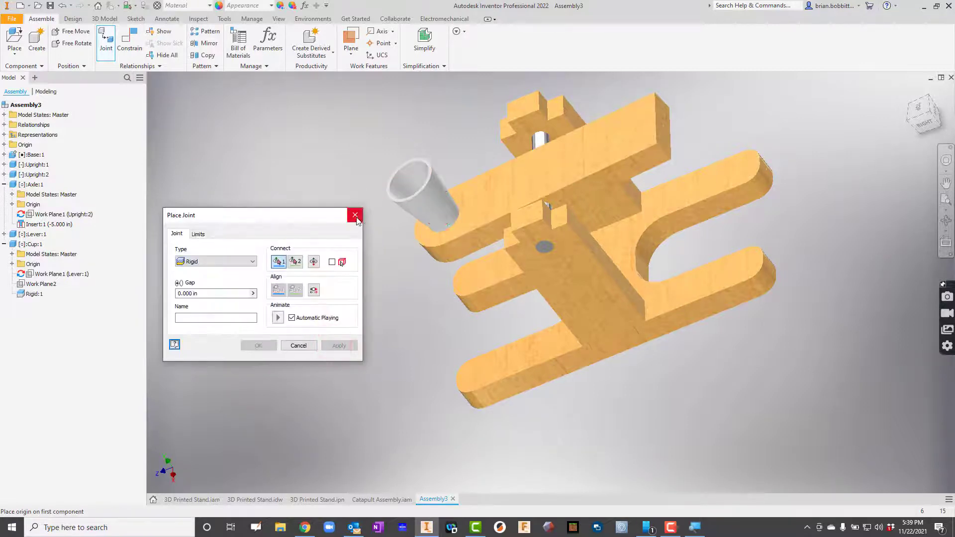
left_click(355, 215)
Tilt the lever about the axle and orbit to a side view to check the motion.
left_click_drag(642, 141, 664, 180)
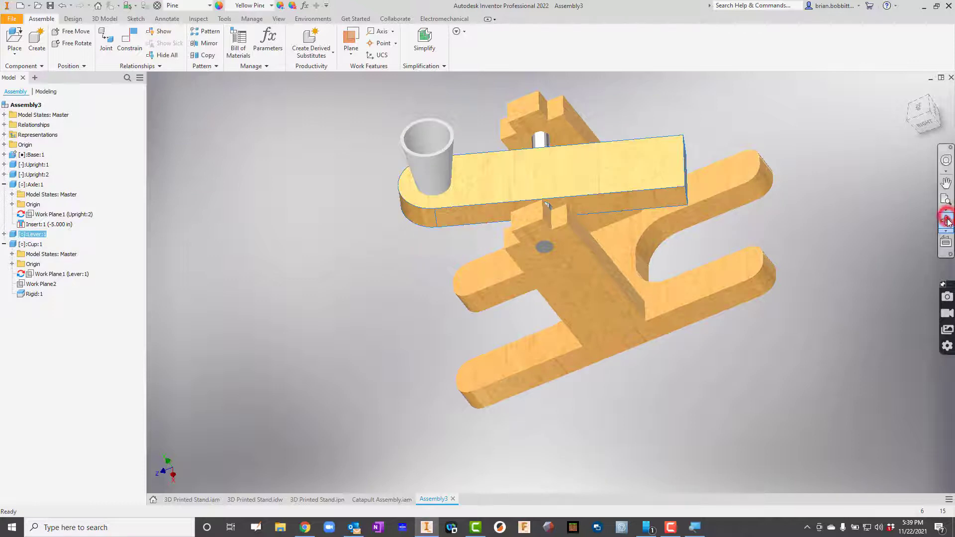
left_click(947, 221)
left_click_drag(544, 237, 554, 206)
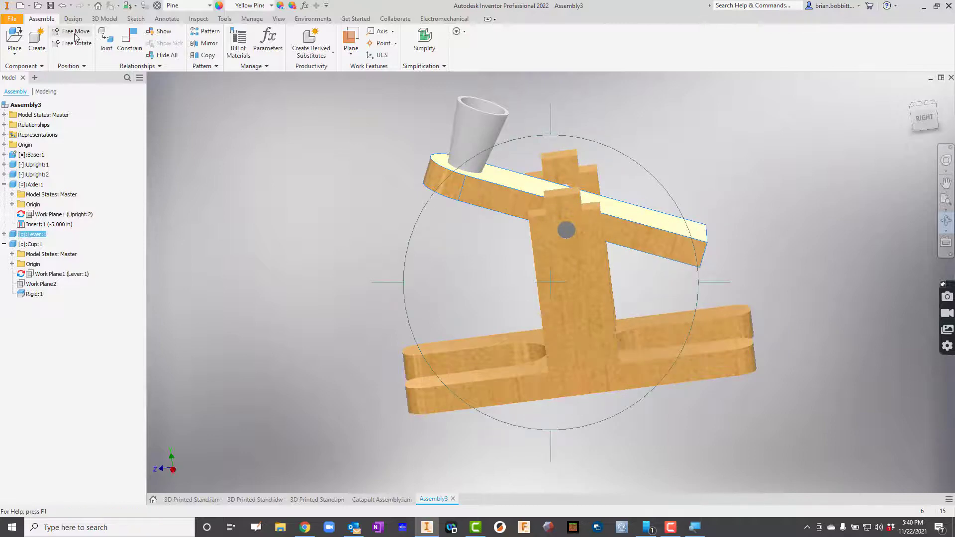
Insert one Crossbar (Crossbar:1) beside the catapult and orbit to an oblique view.
left_click(14, 35)
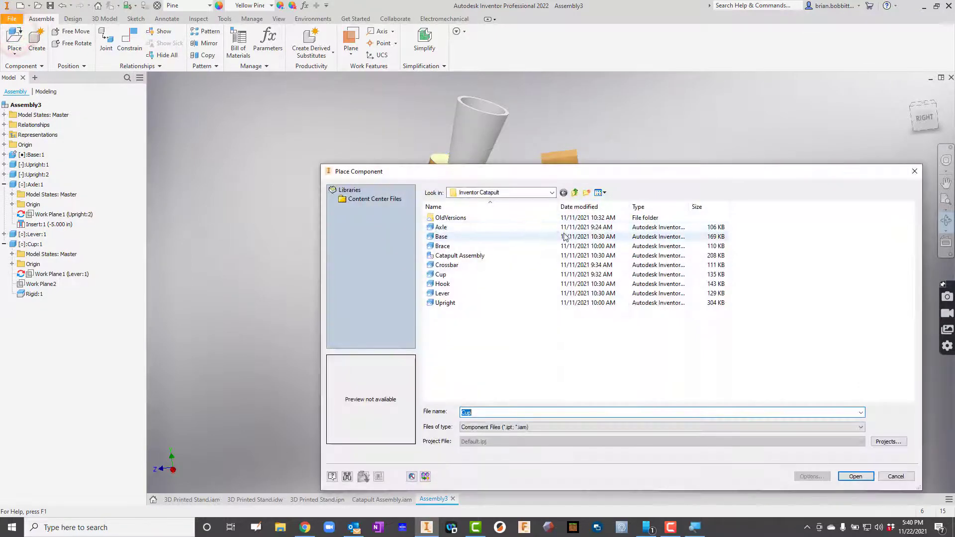
left_click(449, 265)
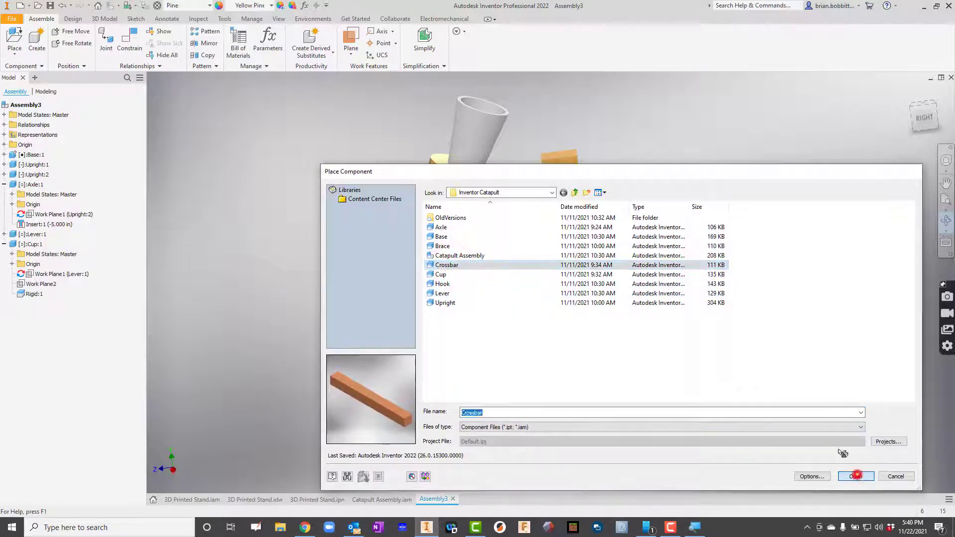
left_click(868, 477)
left_click(763, 150)
right_click(830, 170)
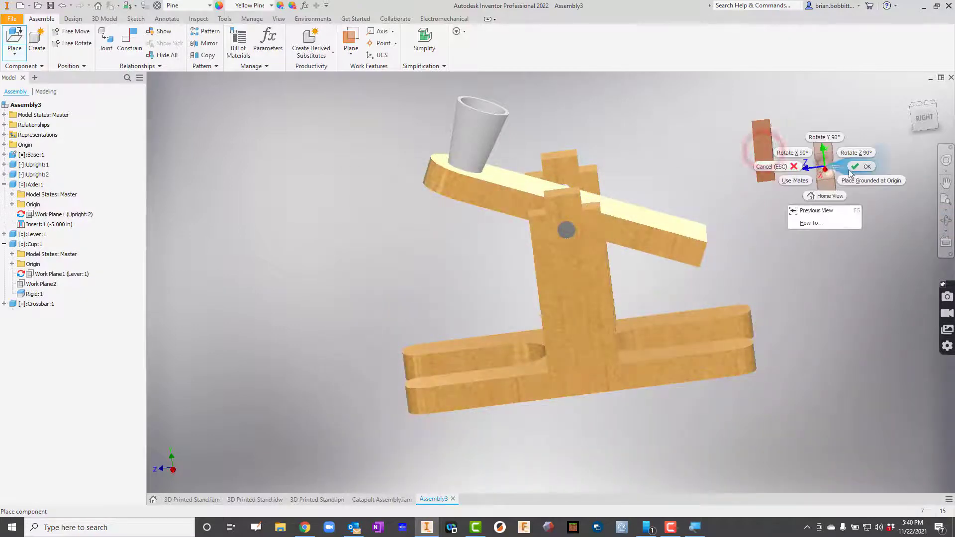
left_click(860, 167)
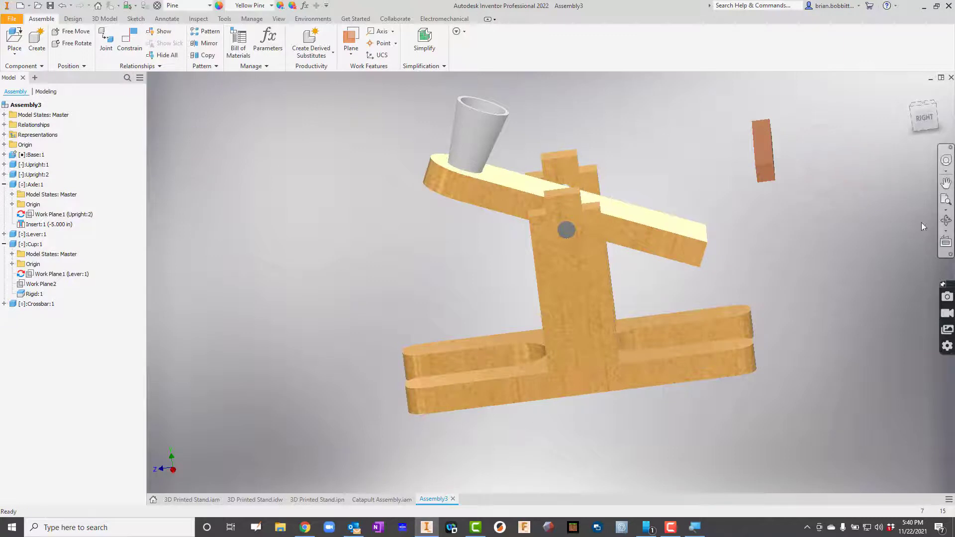
left_click(946, 221)
left_click_drag(621, 247, 631, 262)
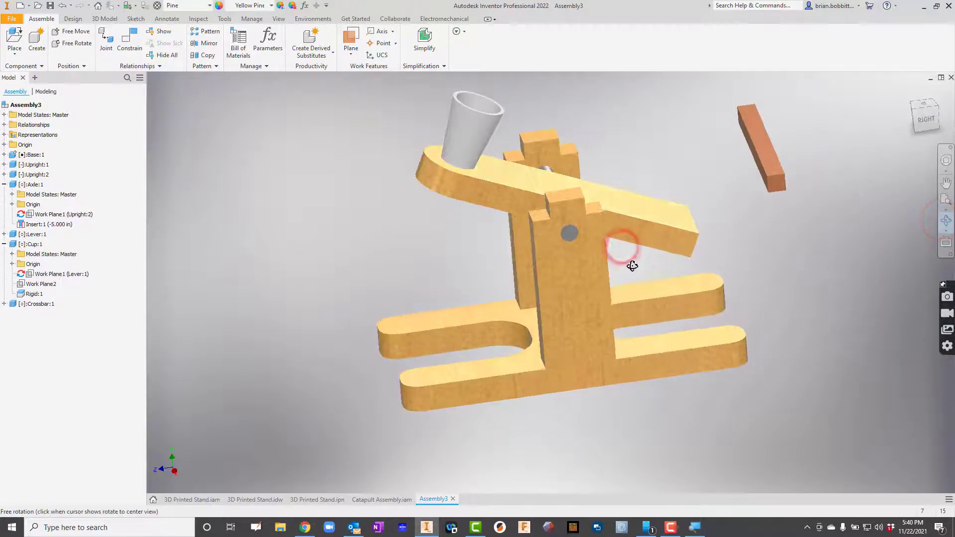
Mate the crossbar face onto the top of the lever.
left_click(132, 39)
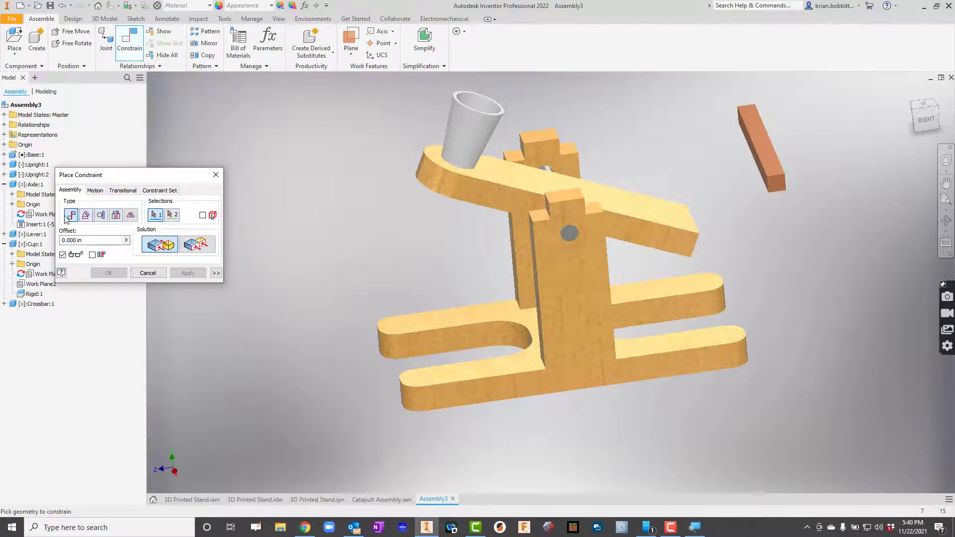
left_click(777, 173)
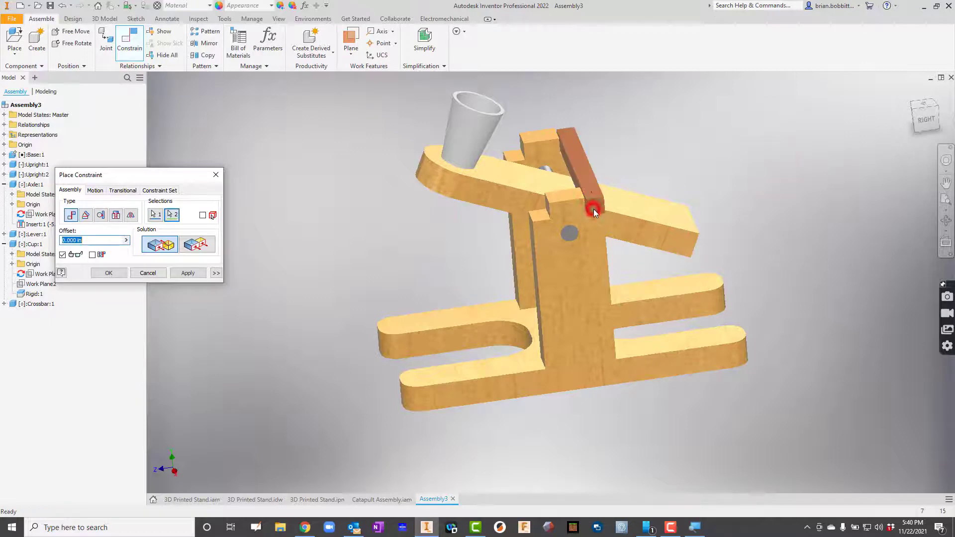
left_click(596, 213)
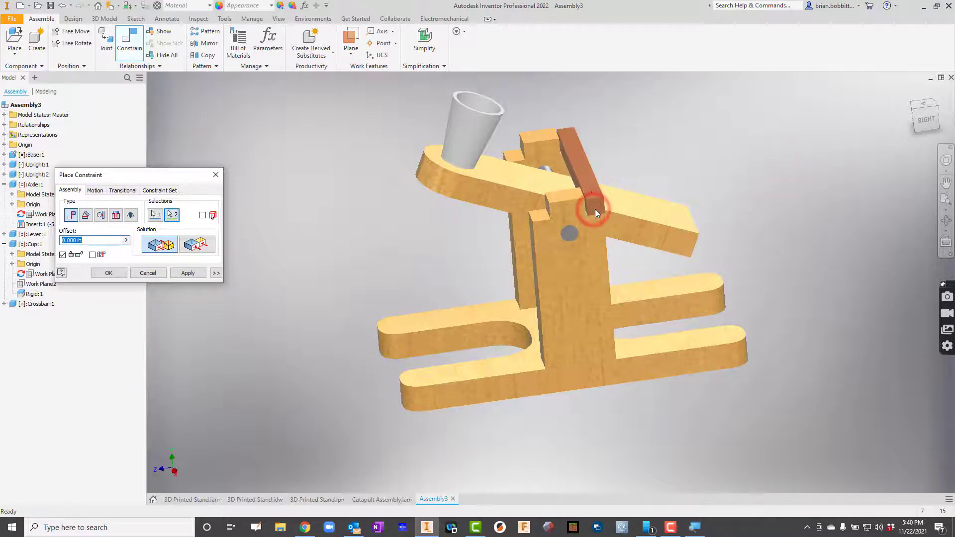
left_click(185, 274)
left_click(941, 219)
left_click_drag(584, 241, 599, 271)
scroll(607, 232, "up", 5)
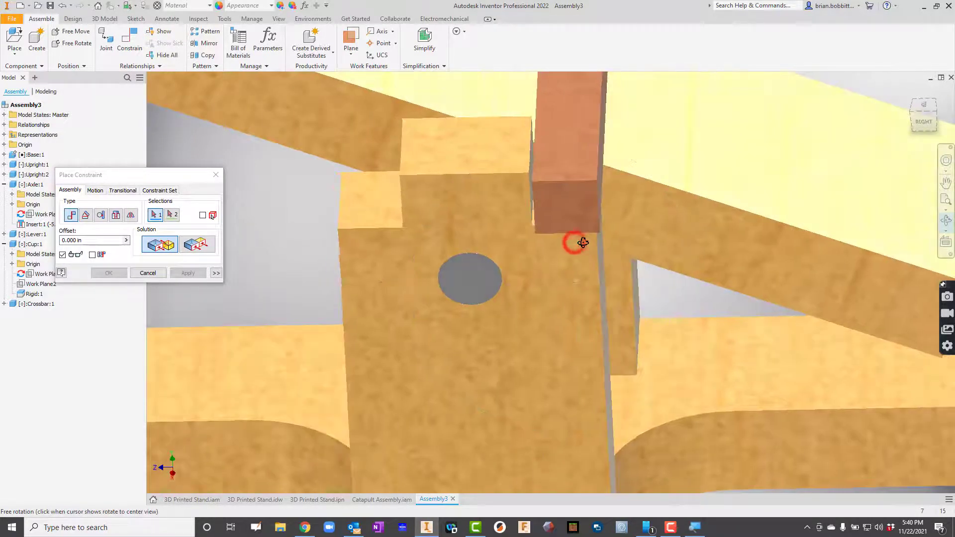
Make the crossbar's end face flush with the upright face.
left_click(195, 252)
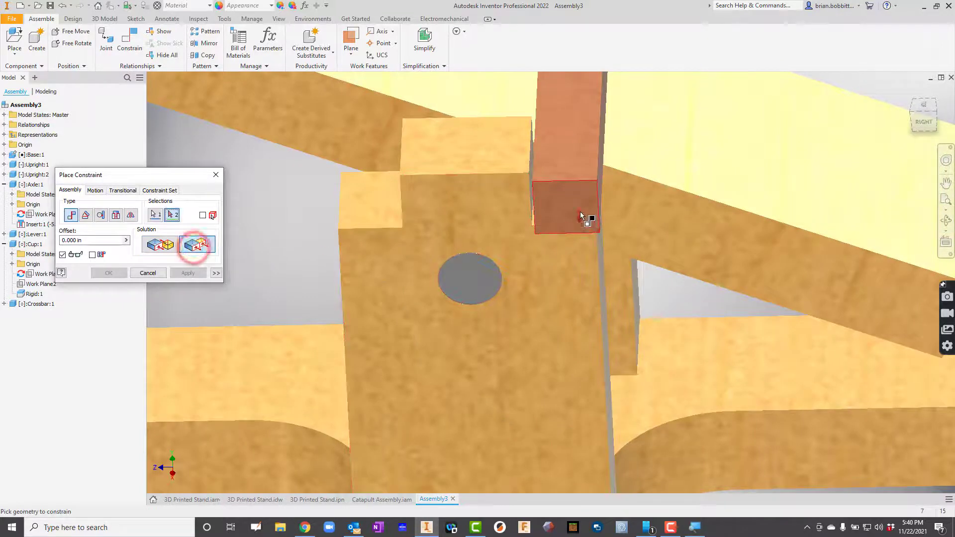
left_click(578, 208)
left_click(565, 259)
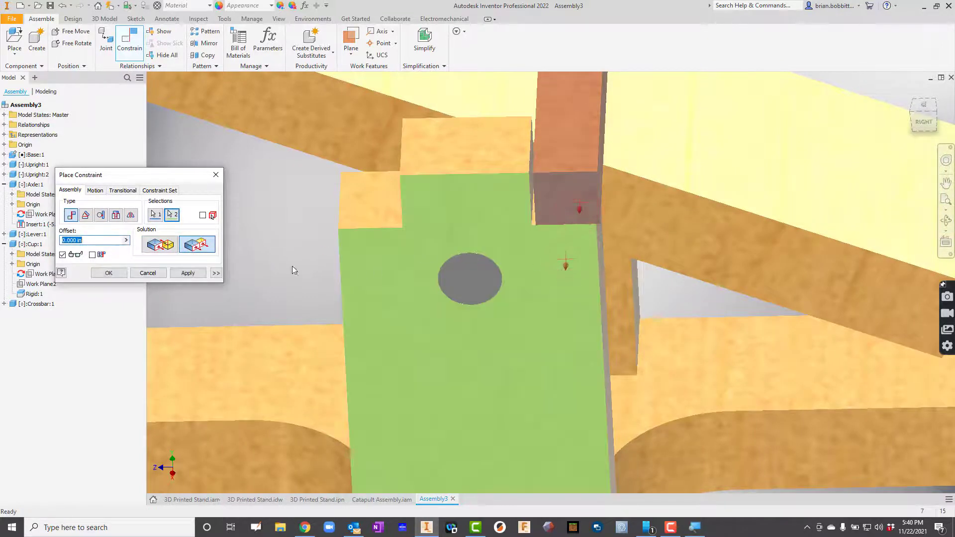
left_click(174, 275)
left_click(945, 229)
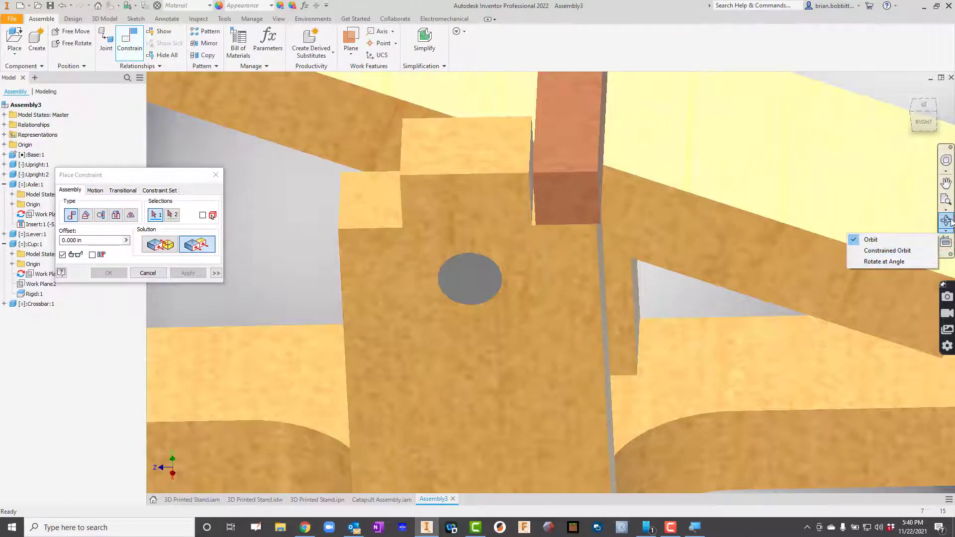
left_click(948, 221)
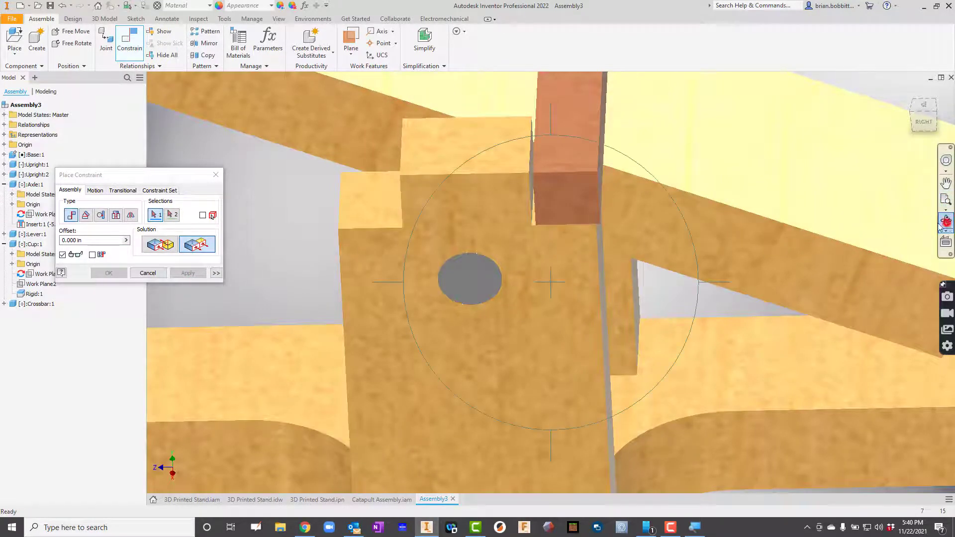
left_click_drag(642, 267, 610, 266)
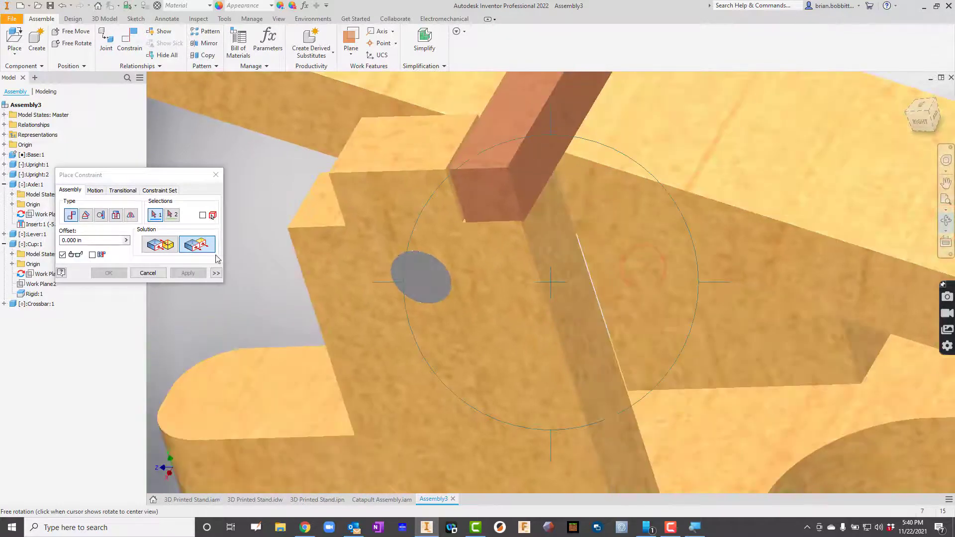
Make the crossbar's side face flush with the upright's side face.
left_click(203, 249)
left_click(519, 187)
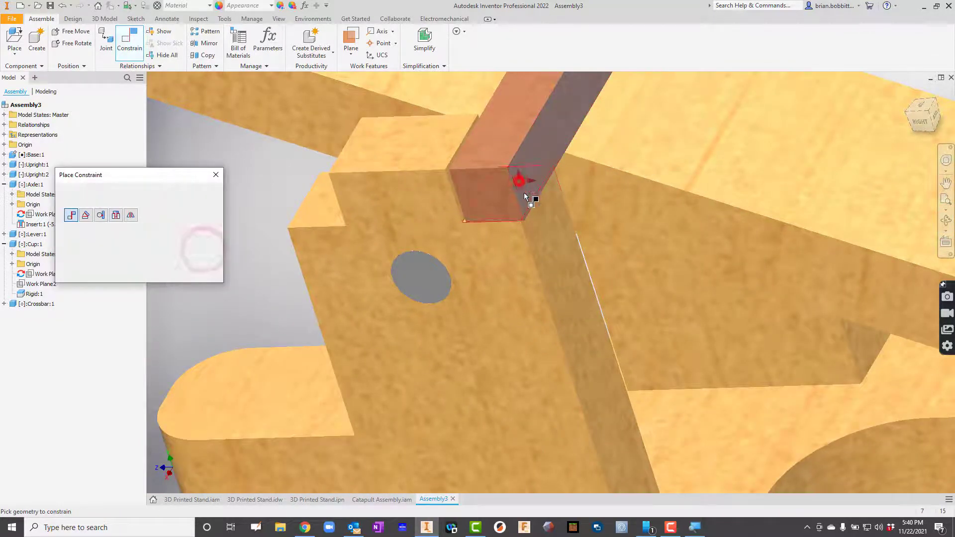
left_click(537, 216)
left_click(187, 272)
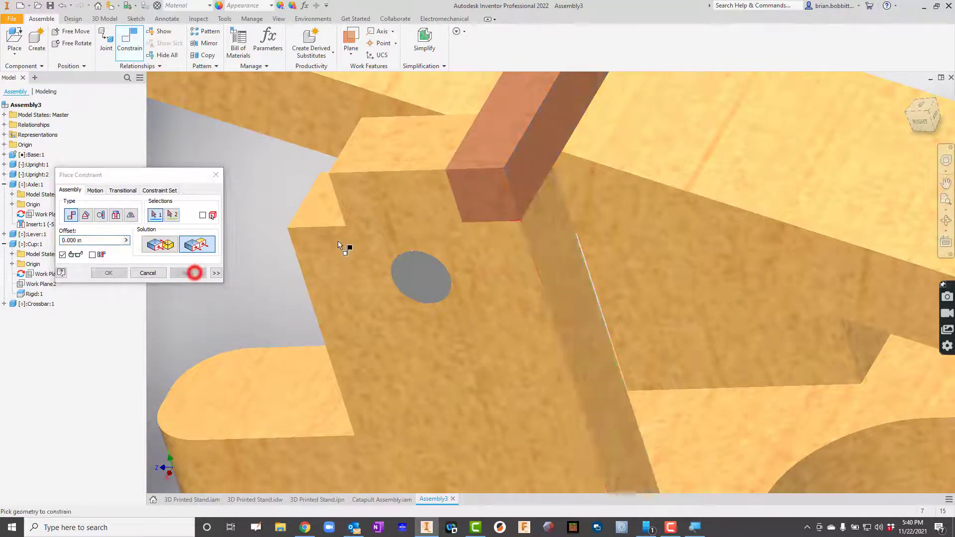
scroll(354, 233, "down", 5)
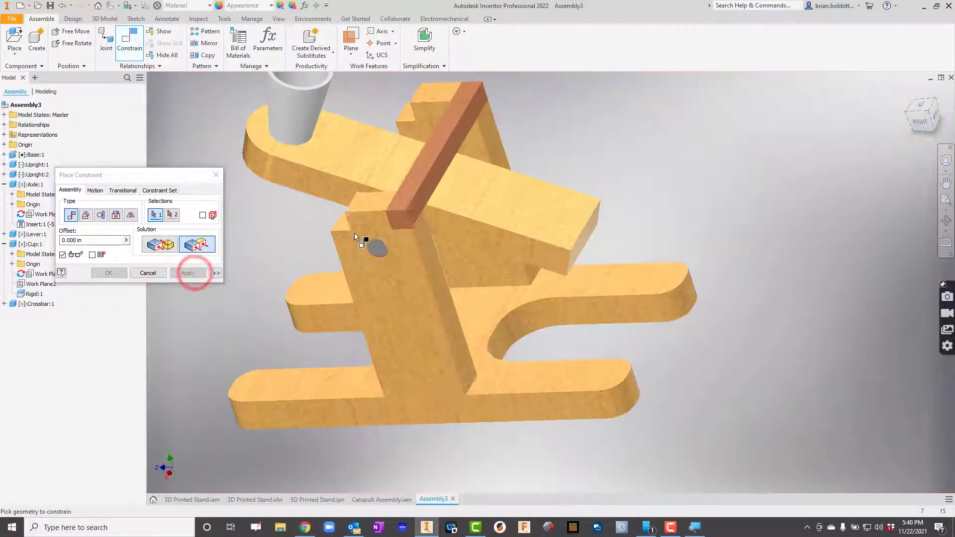
left_click(943, 221)
left_click_drag(505, 230, 536, 190)
Insert one Brace part (Brace:1) beside the catapult.
left_click(216, 175)
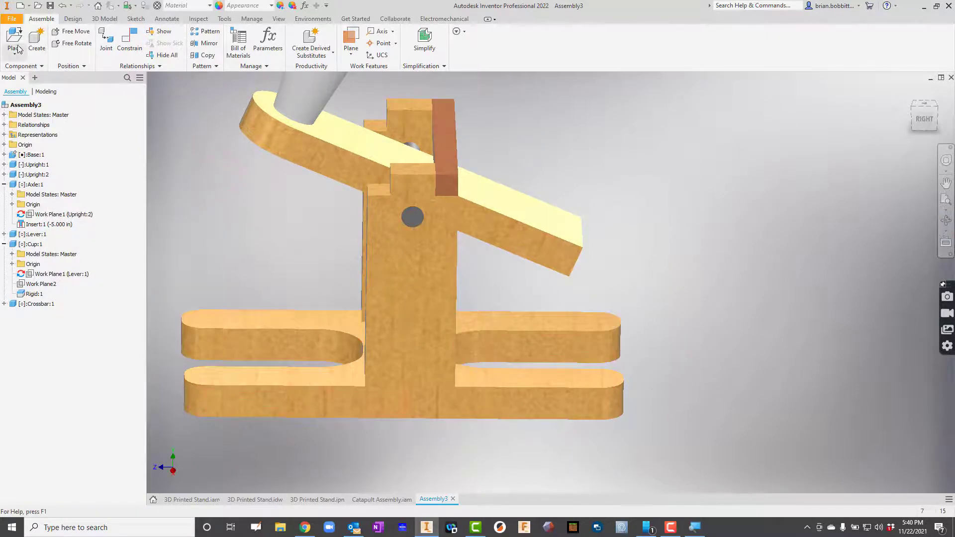
left_click(15, 43)
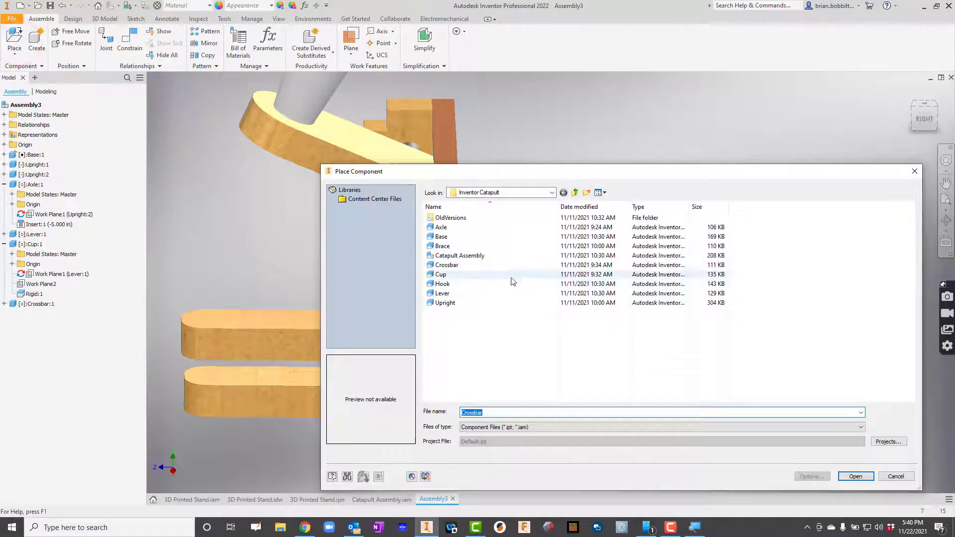
double_click(470, 248)
left_click(774, 176)
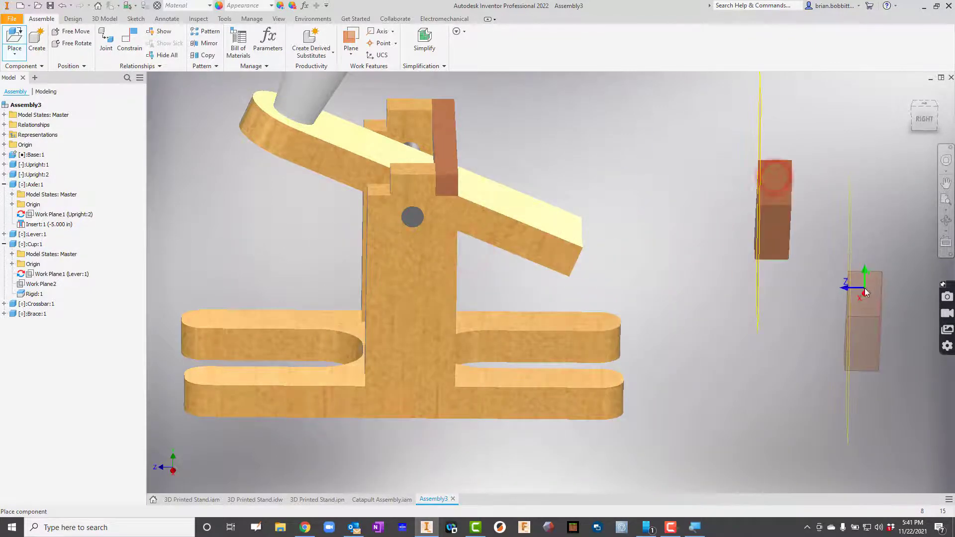
right_click(870, 292)
left_click(892, 288)
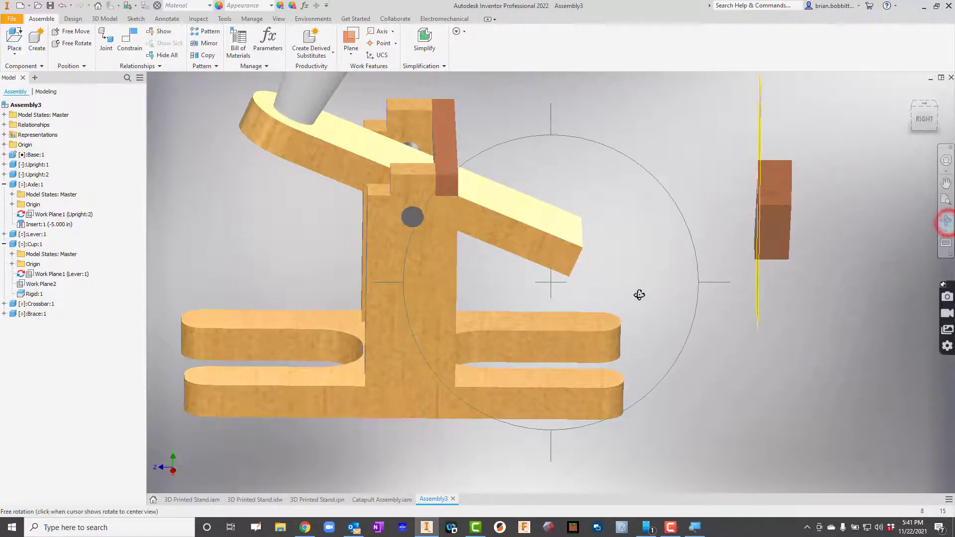
left_click_drag(638, 296, 678, 293)
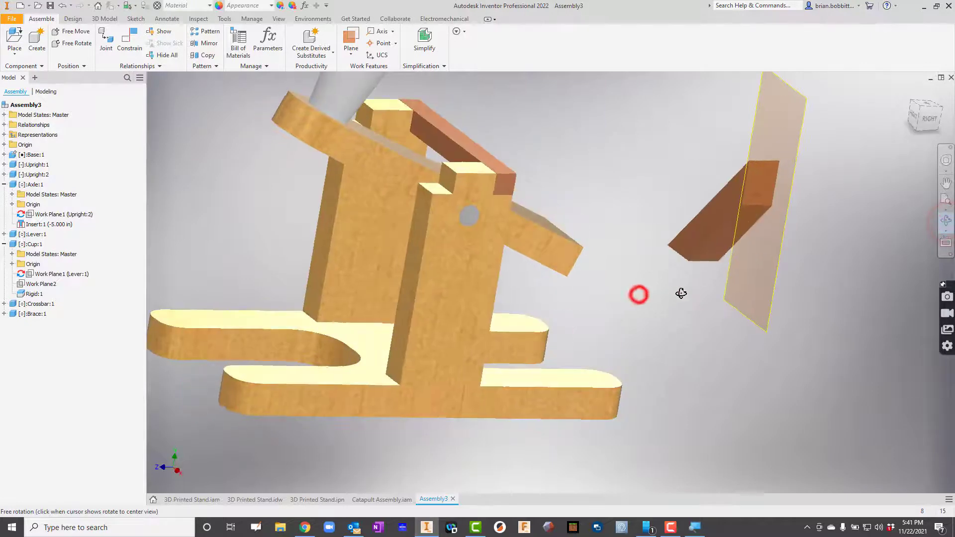
key("Escape")
Hide Brace:1's Work Plane1.
left_click(3, 314)
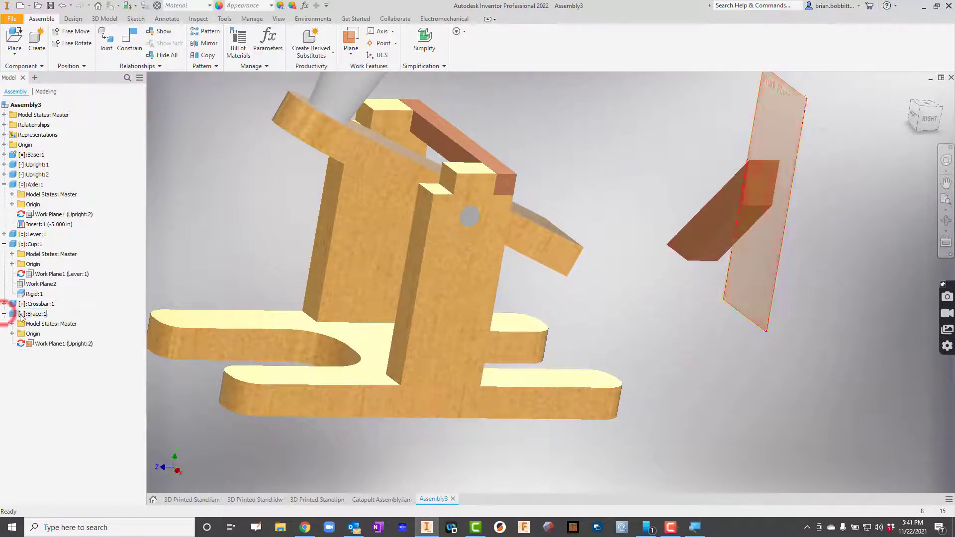
right_click(68, 346)
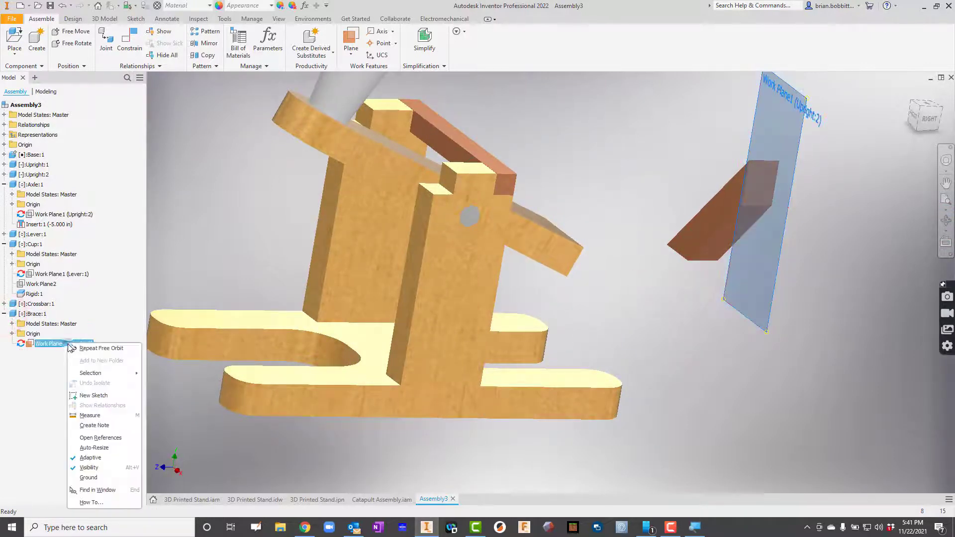
left_click(92, 466)
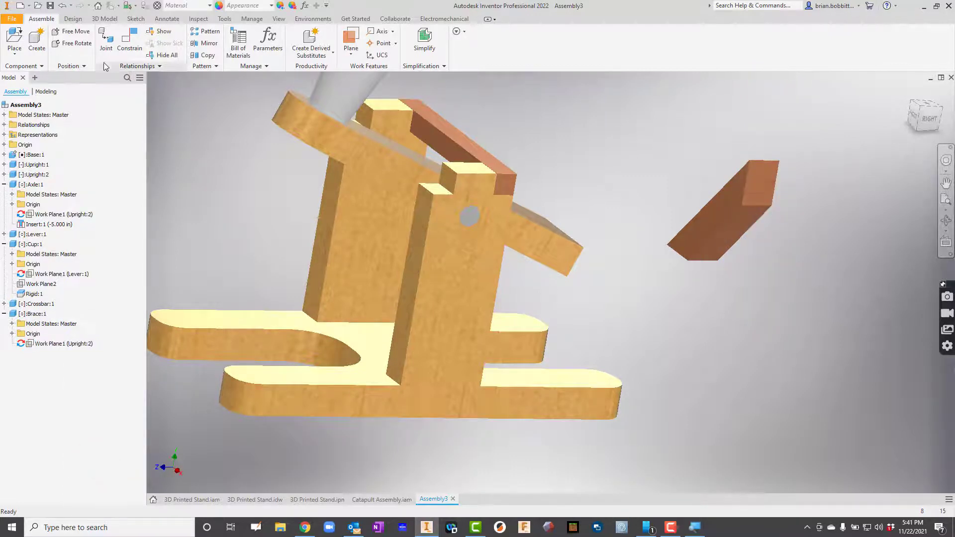
Mate the first brace's end face to the base's top face.
left_click(129, 39)
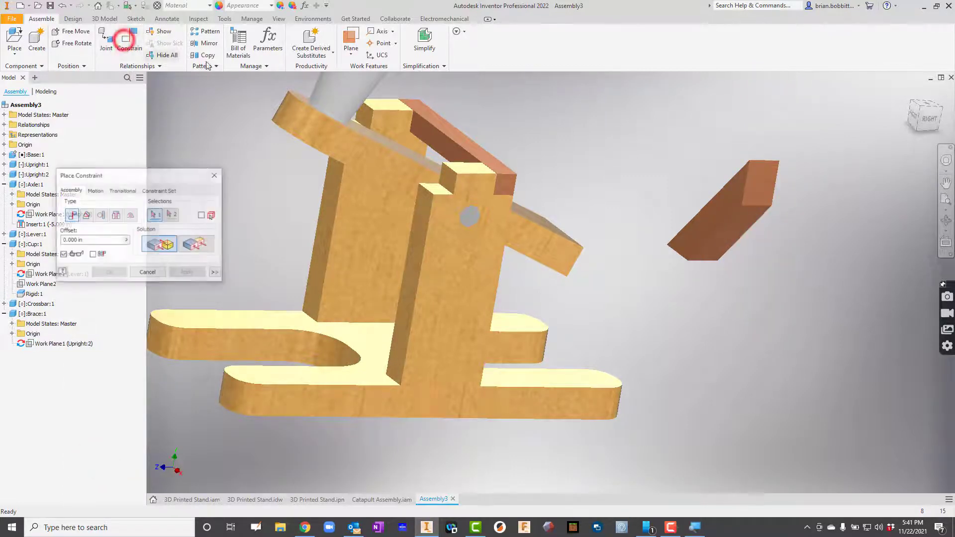
left_click(764, 187)
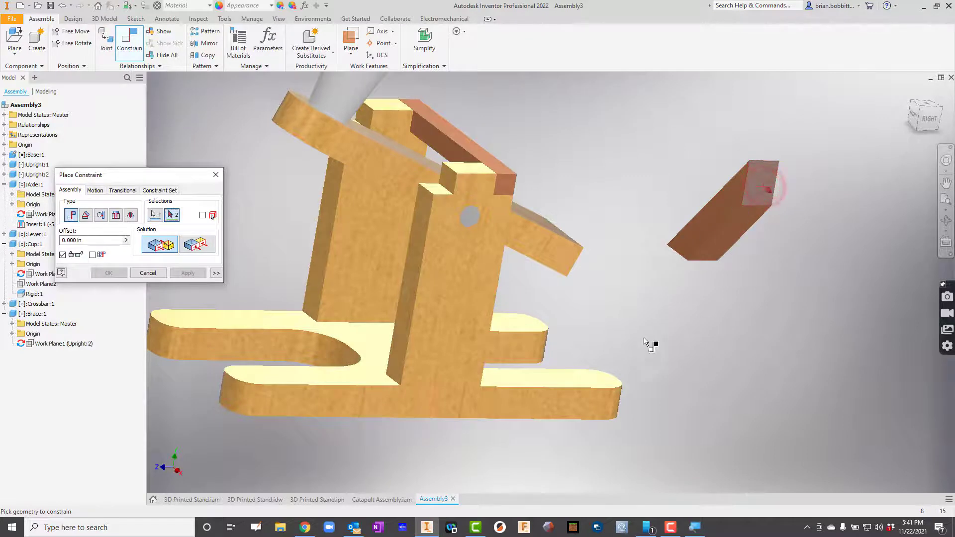
left_click(572, 380)
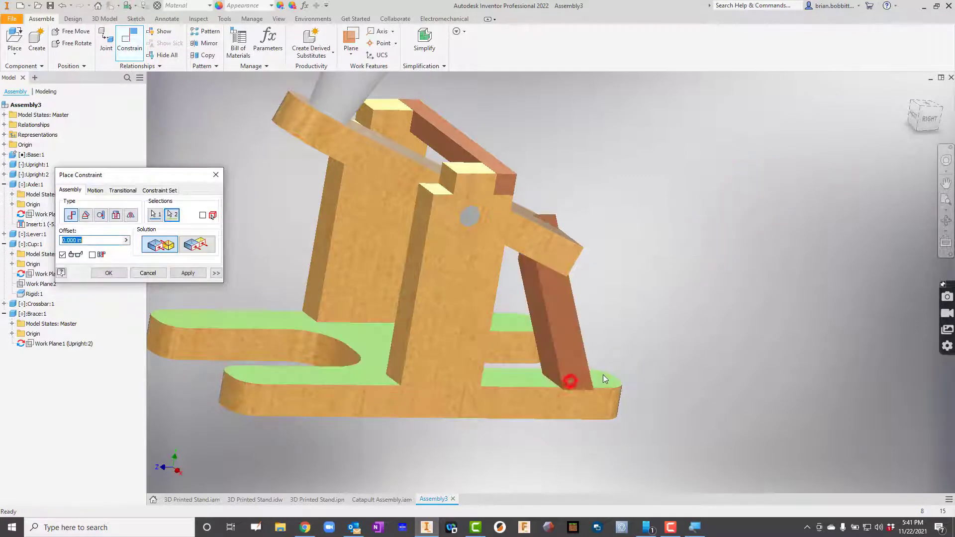
left_click(185, 274)
left_click_drag(888, 235, 419, 339)
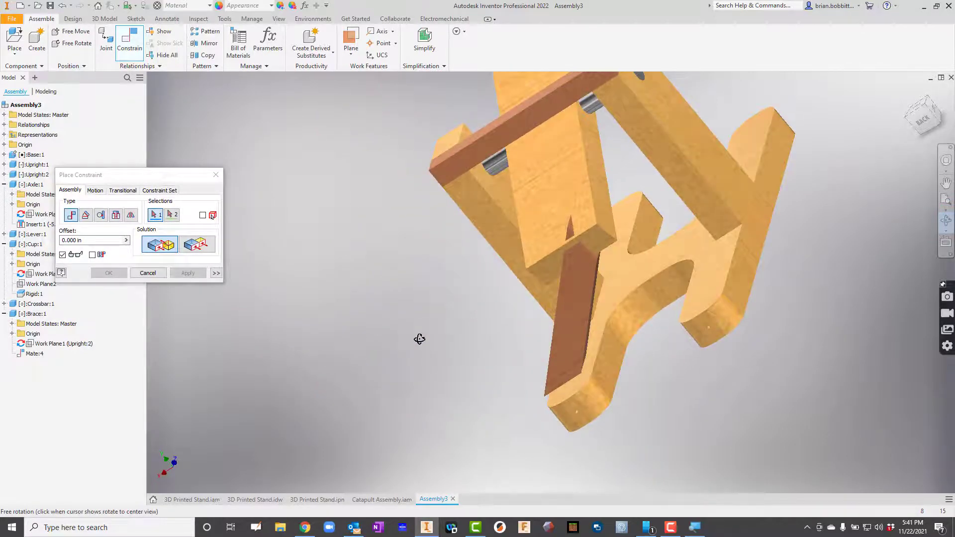
key("Escape")
key("Escape")
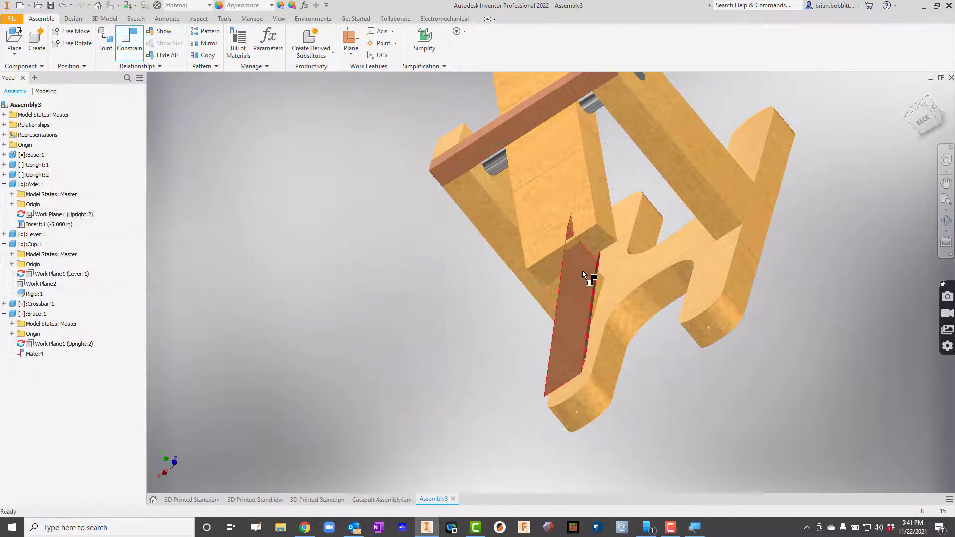
left_click_drag(583, 270, 505, 333)
Mate the brace's face against the upright.
left_click(128, 44)
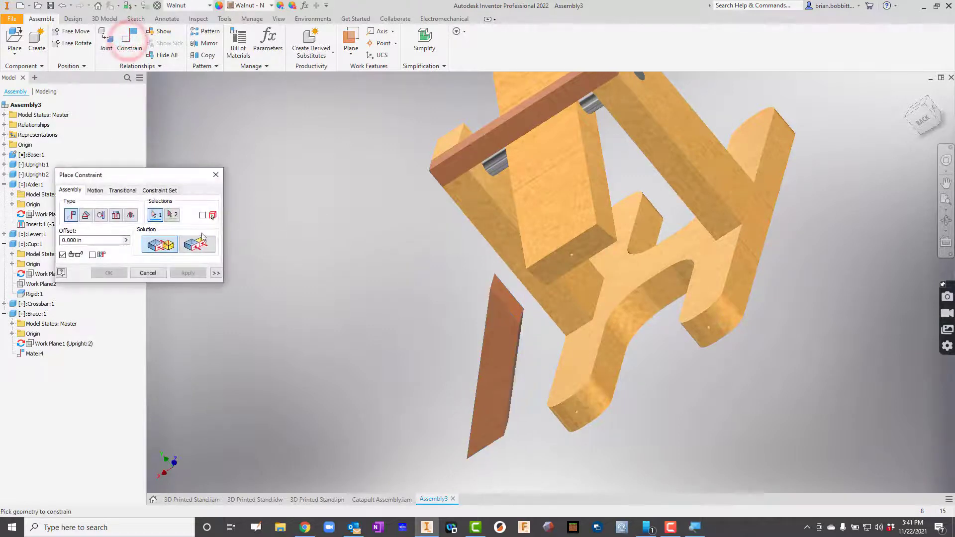
left_click(505, 245)
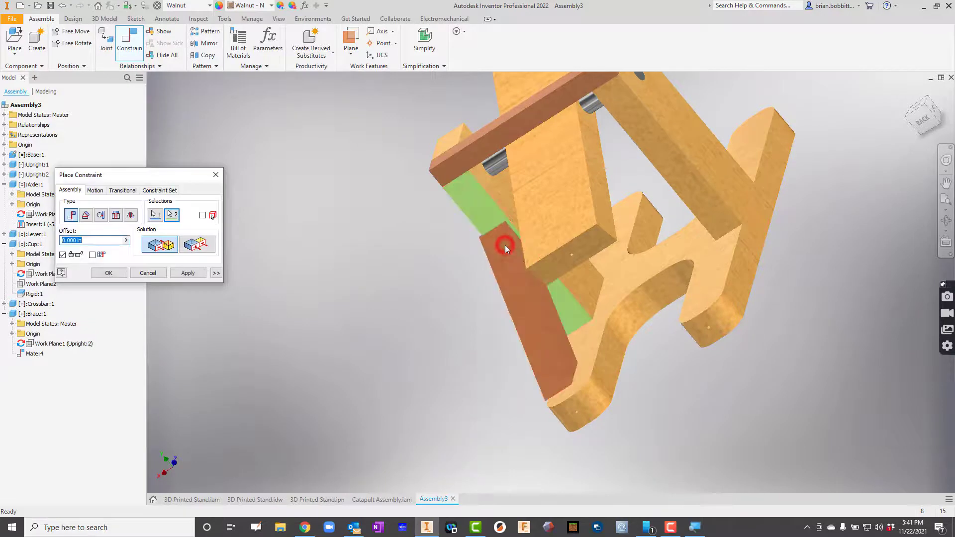
left_click(199, 274)
left_click(944, 219)
mouse_move(552, 268)
left_mouse_down()
mouse_move(631, 249)
mouse_move(552, 268)
left_mouse_up()
Make the brace's side face flush with the upright's face.
left_click(197, 244)
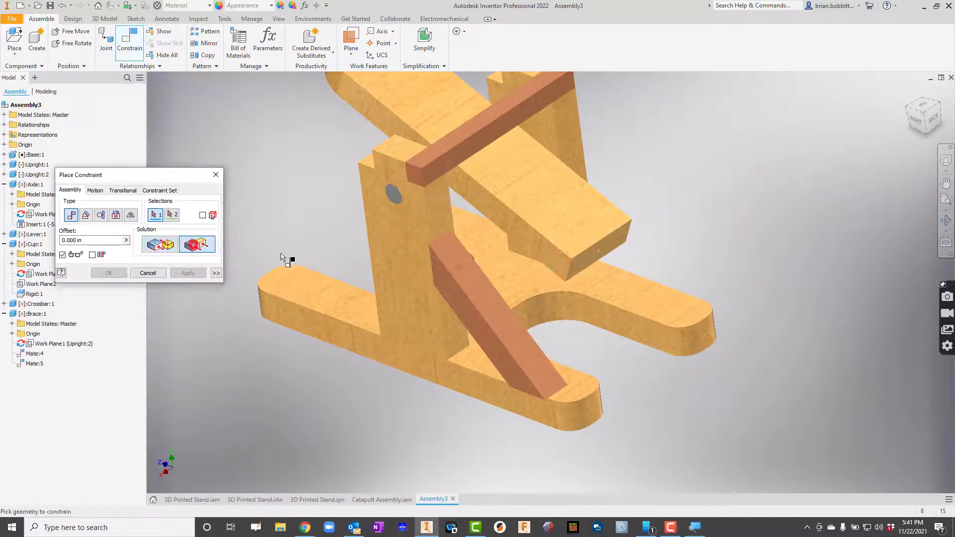
left_click(461, 307)
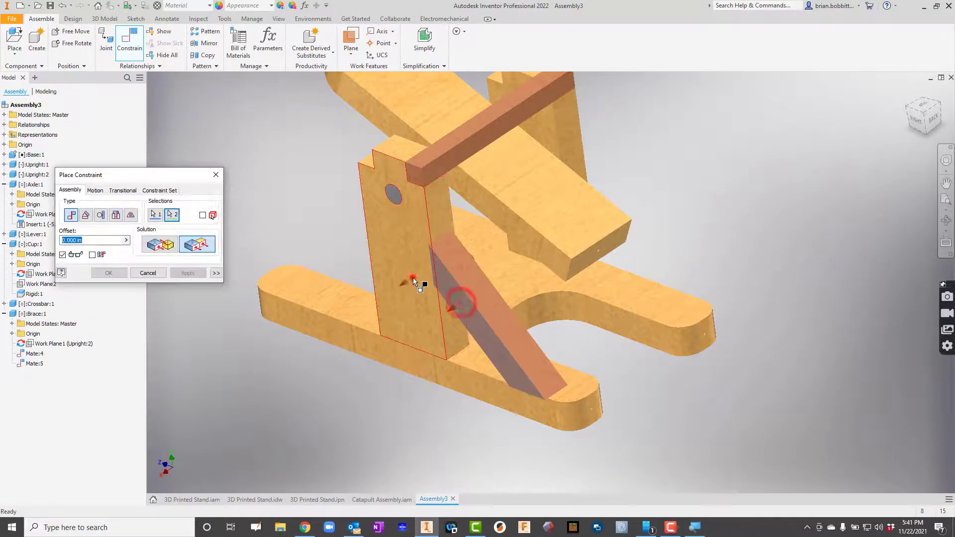
left_click(412, 278)
left_click(184, 274)
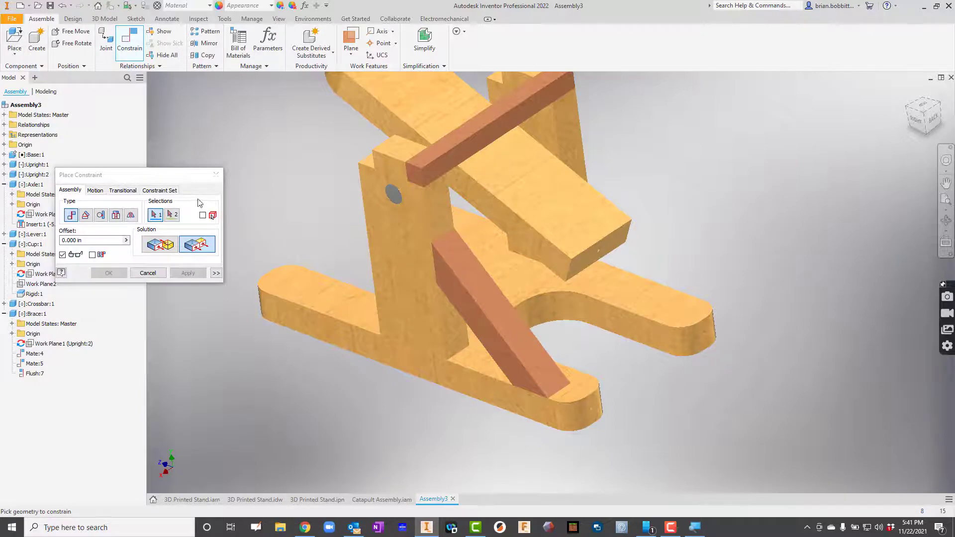
key("Escape")
Insert a second Brace (Brace:2) and hide its Work Plane1.
left_click(16, 39)
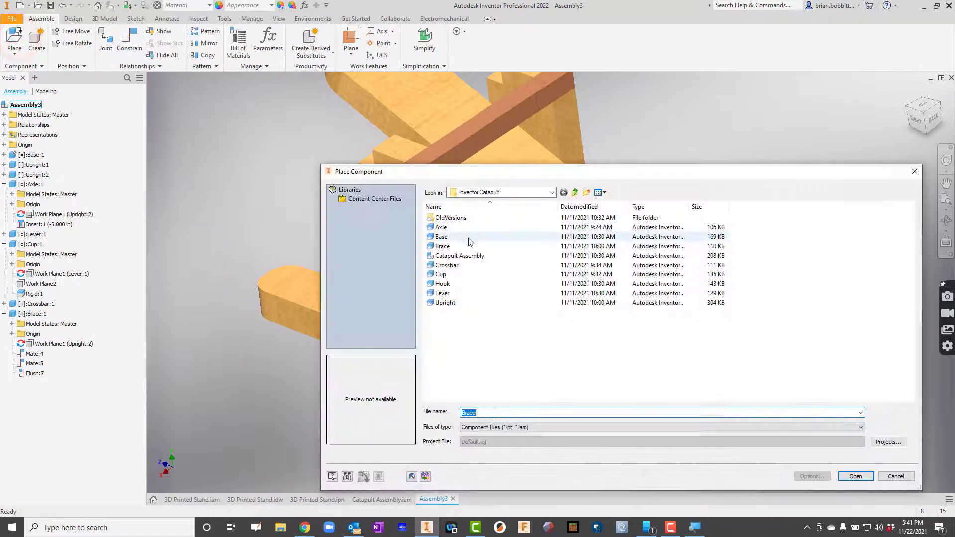
double_click(459, 248)
left_click(261, 228)
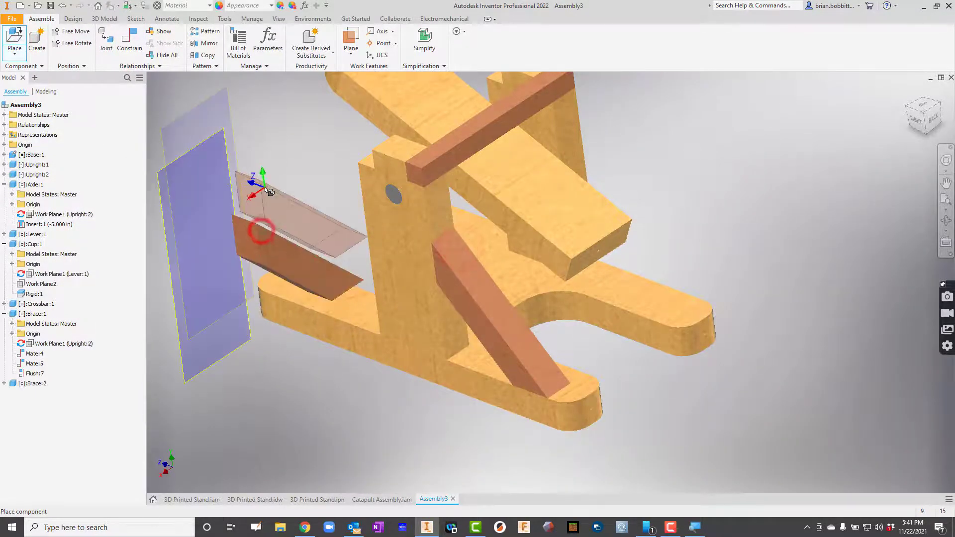
right_click(261, 224)
left_click(293, 183)
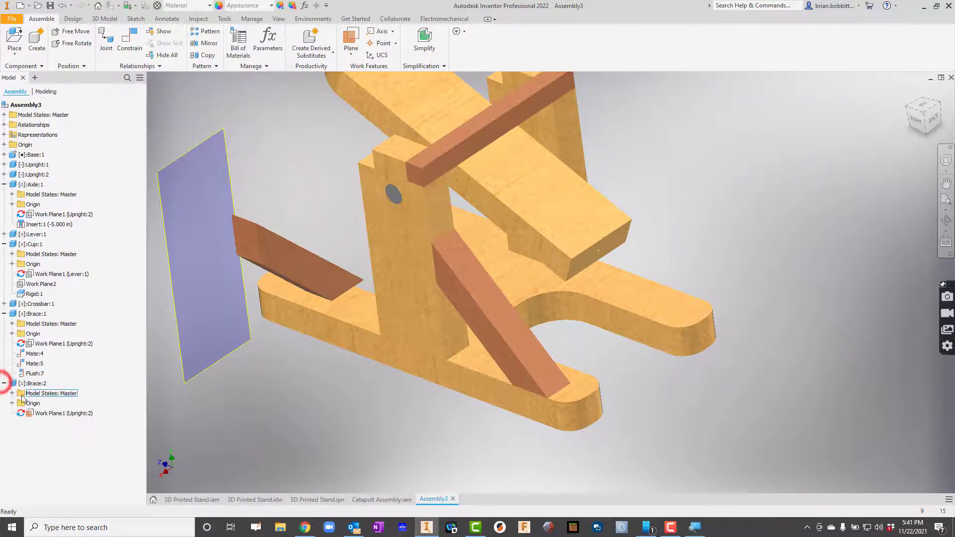
right_click(51, 414)
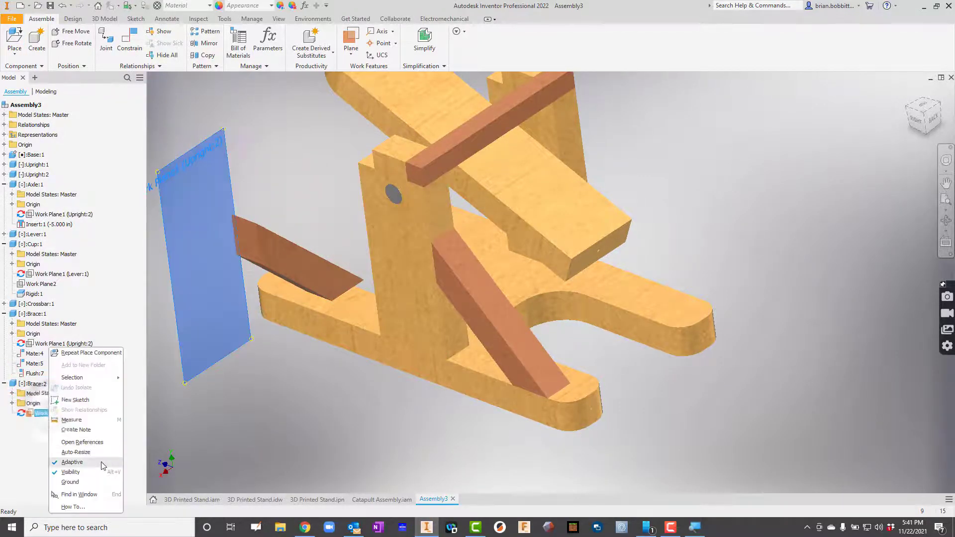
left_click(70, 472)
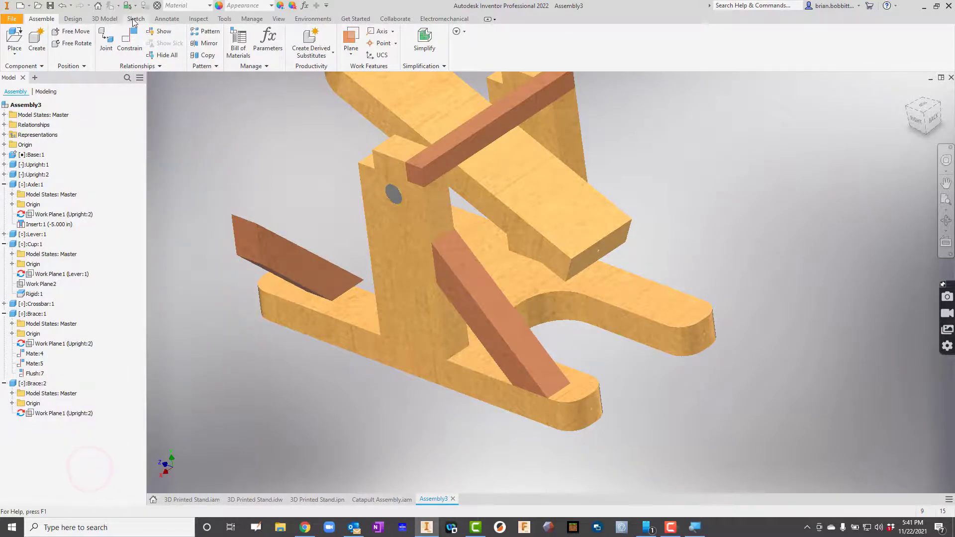
Mate Brace:2's end onto the base's top face.
left_click(129, 40)
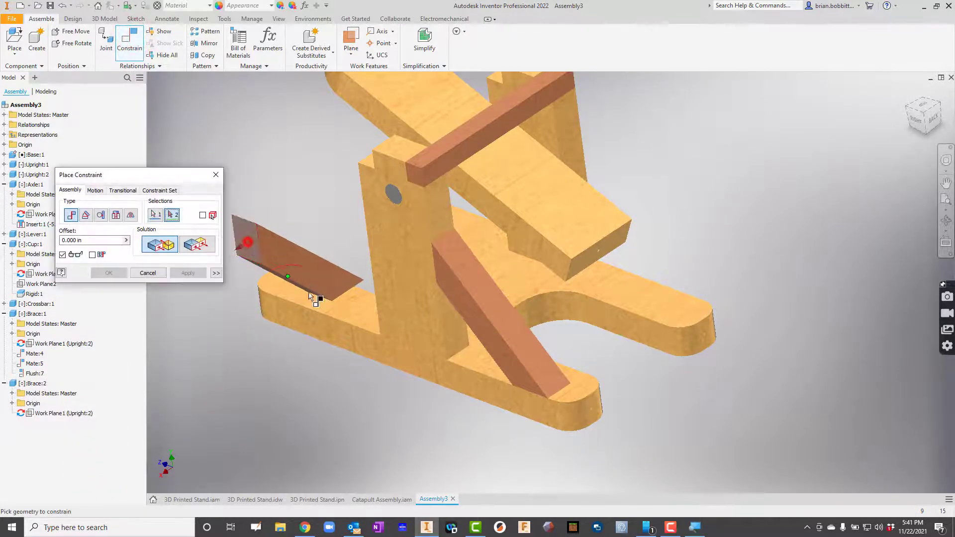
left_click(325, 307)
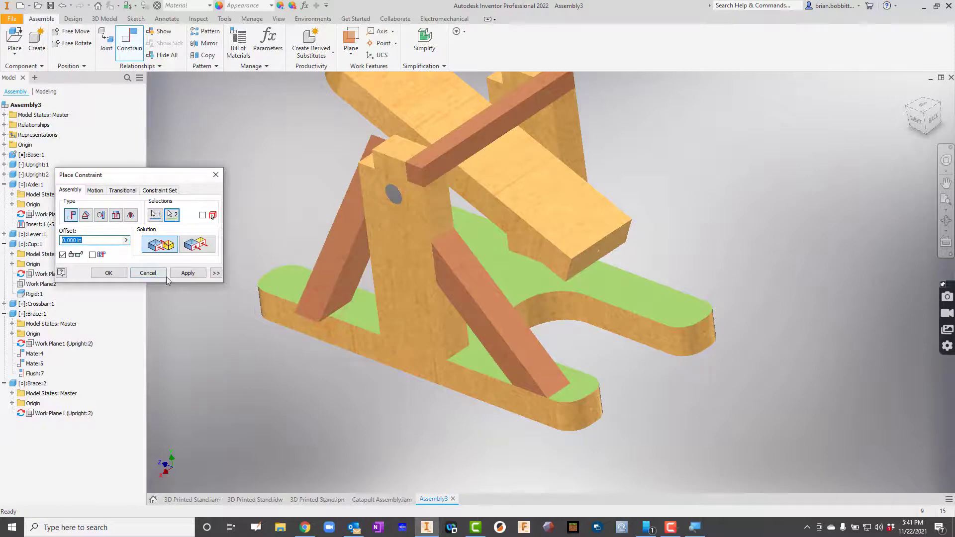
left_click(188, 273)
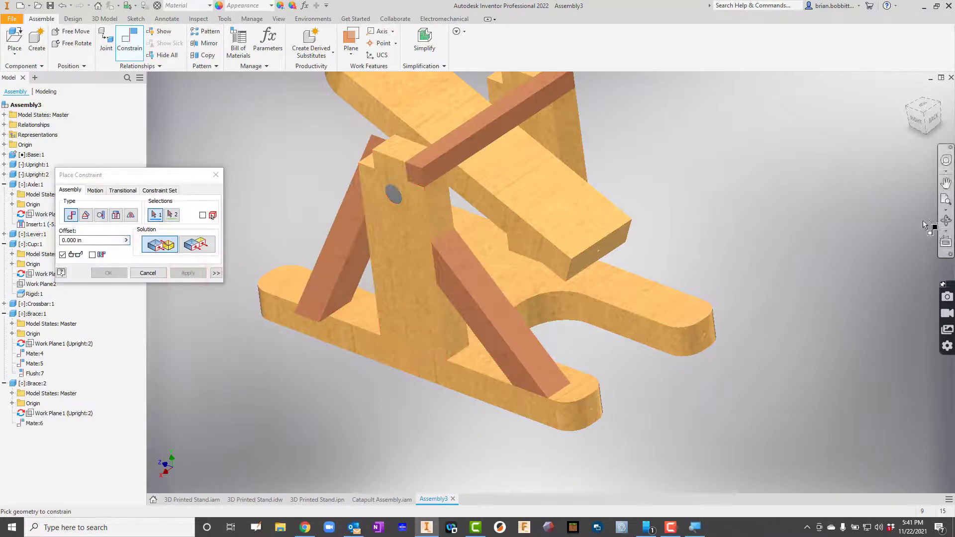
left_click(944, 221)
left_click_drag(615, 283, 814, 310)
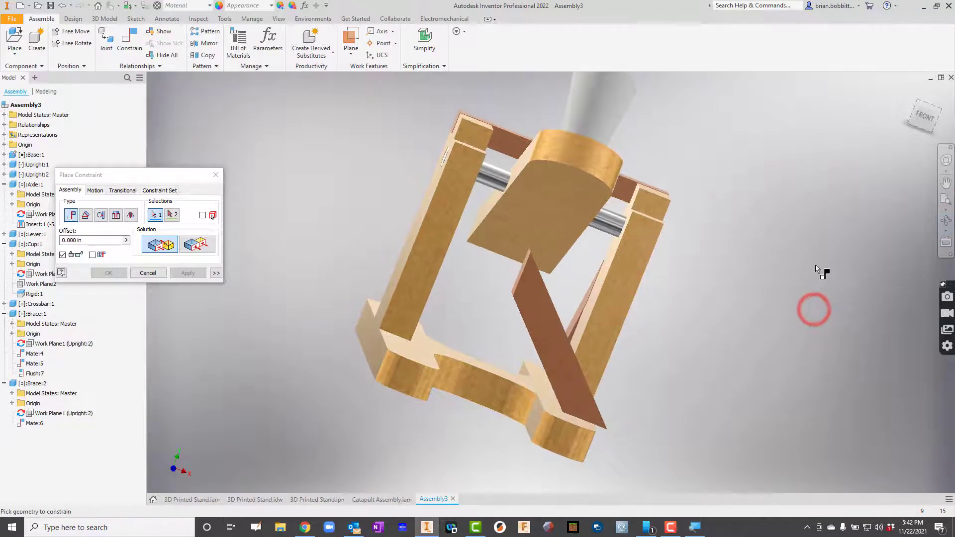
left_click(945, 220)
left_click_drag(568, 289, 588, 315)
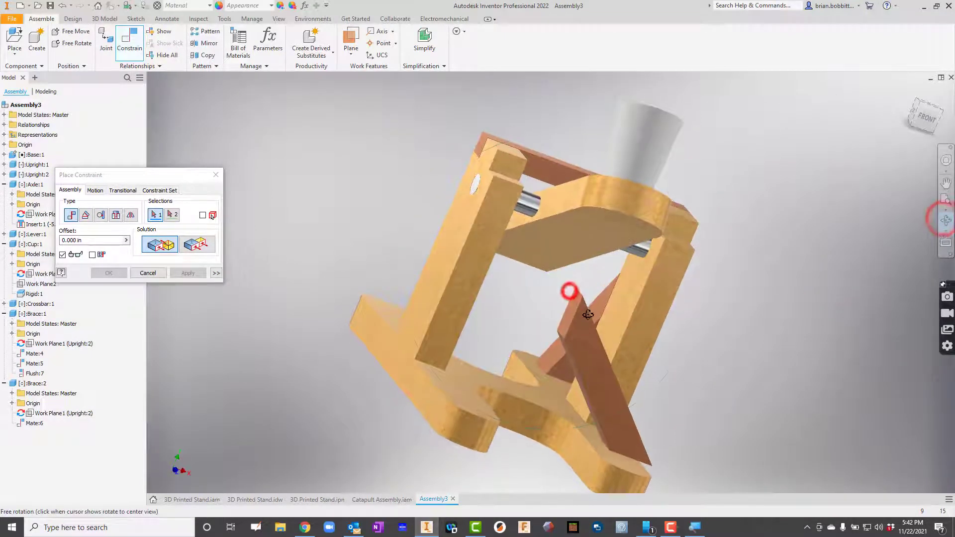
Mate Brace:2 against the second upright.
left_click(160, 244)
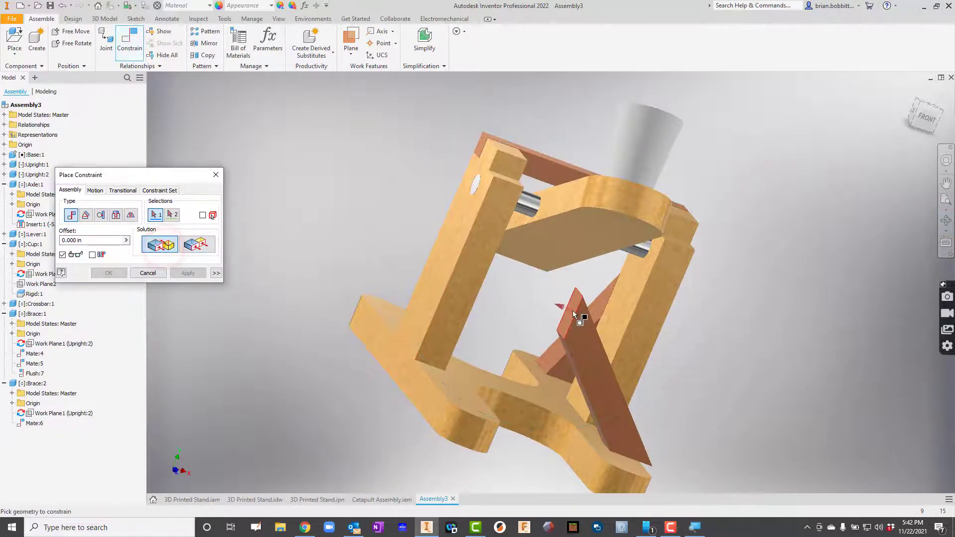
left_click(654, 318)
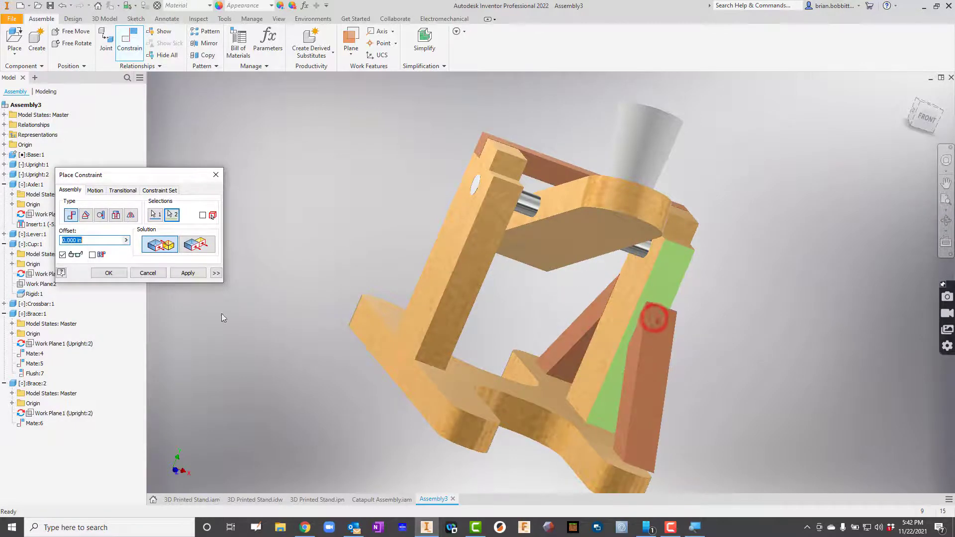
left_click(196, 274)
left_click(946, 221)
left_click_drag(574, 270, 253, 256)
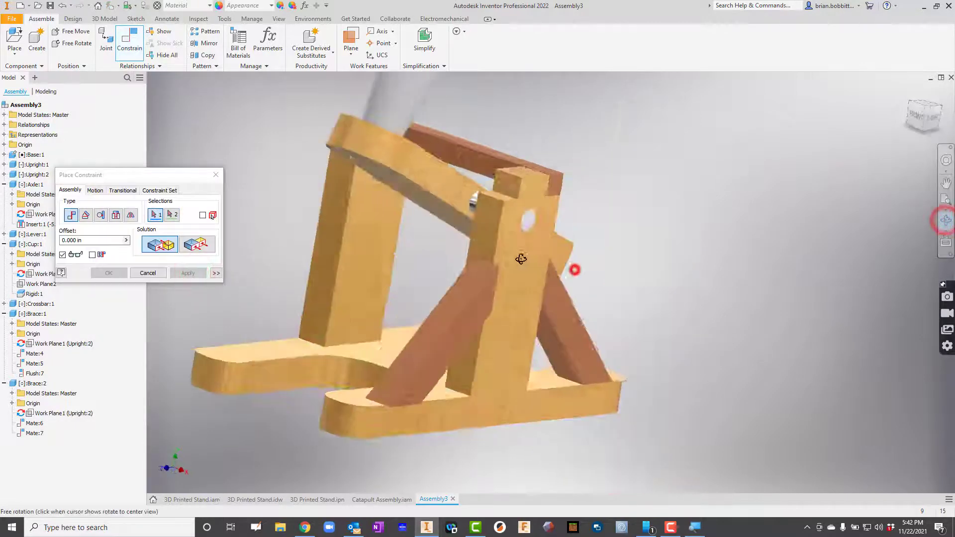
Make Brace:2's side face flush with the upright's face.
left_click(199, 245)
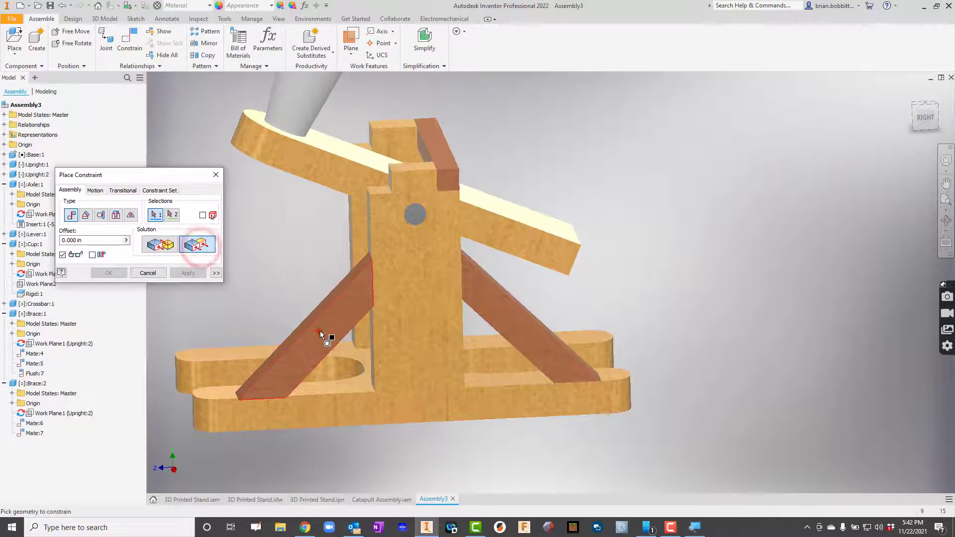
left_click(321, 333)
left_click(412, 316)
left_click(188, 273)
left_click(948, 222)
left_click_drag(549, 261, 840, 311)
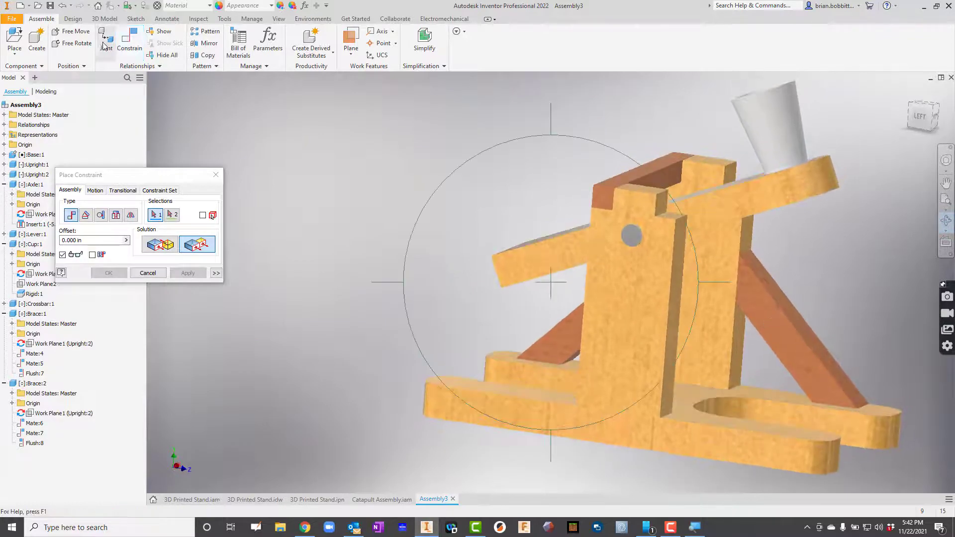
Insert a third Brace part into the assembly.
left_click(11, 38)
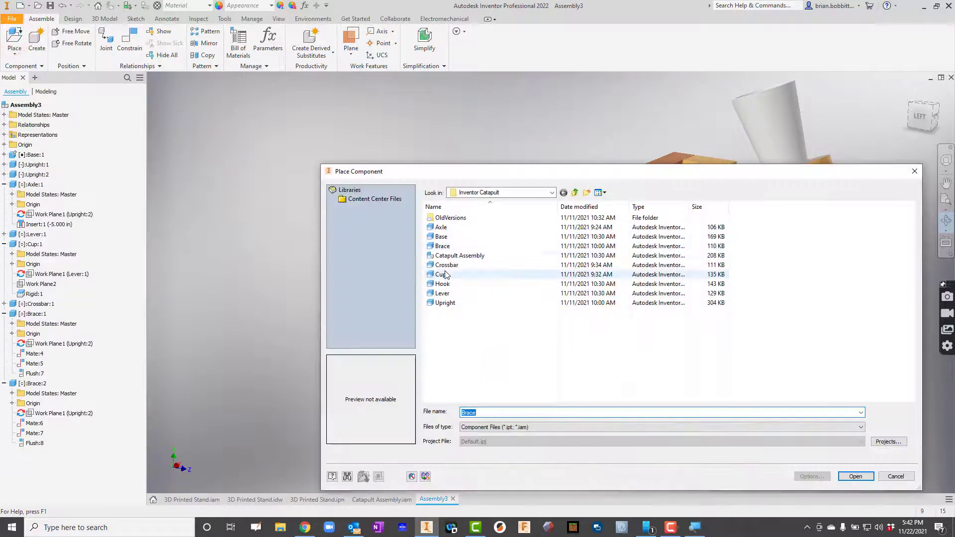
right_click(435, 253)
left_click(547, 261)
left_click(358, 254)
key("Escape")
key("F6")
Mate the third brace's tip face against its mating face.
left_click(128, 36)
left_click(533, 174)
middle_click_drag(533, 174, 580, 262, "shift")
left_click(416, 265)
left_click(190, 273)
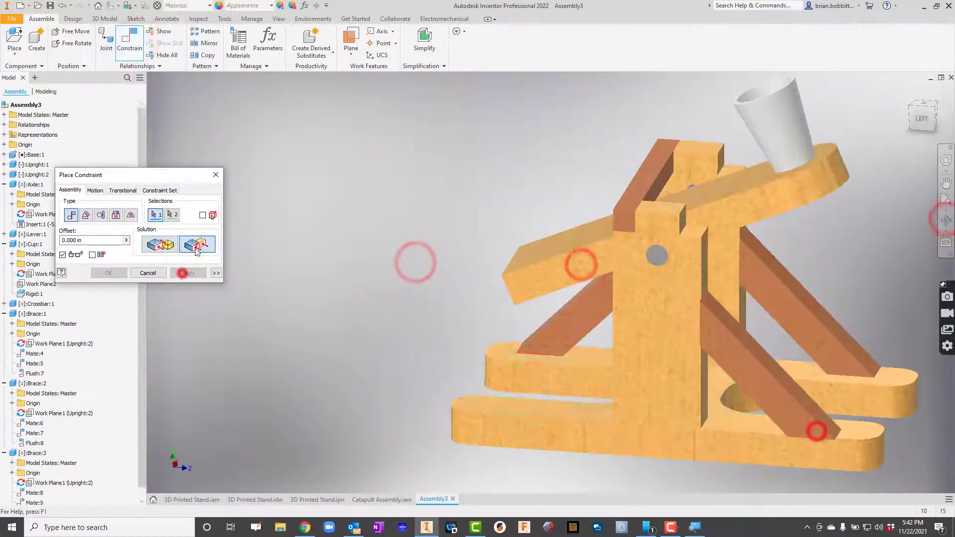
middle_click_drag(736, 363, 662, 307, "shift")
Insert a fourth Brace part into the assembly.
left_click(14, 37)
double_click(661, 315)
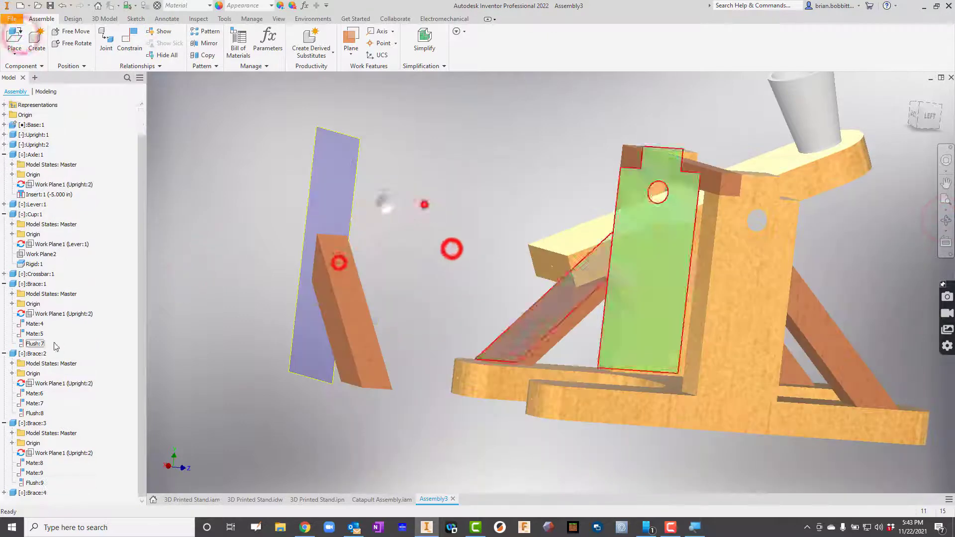
left_click(337, 262)
key("Escape")
Mate the fourth brace against the upright face.
left_click(129, 40)
left_click(441, 295)
left_click(724, 211)
middle_click_drag(725, 211, 665, 262, "shift")
left_click(188, 273)
middle_click_drag(348, 274, 441, 272, "shift")
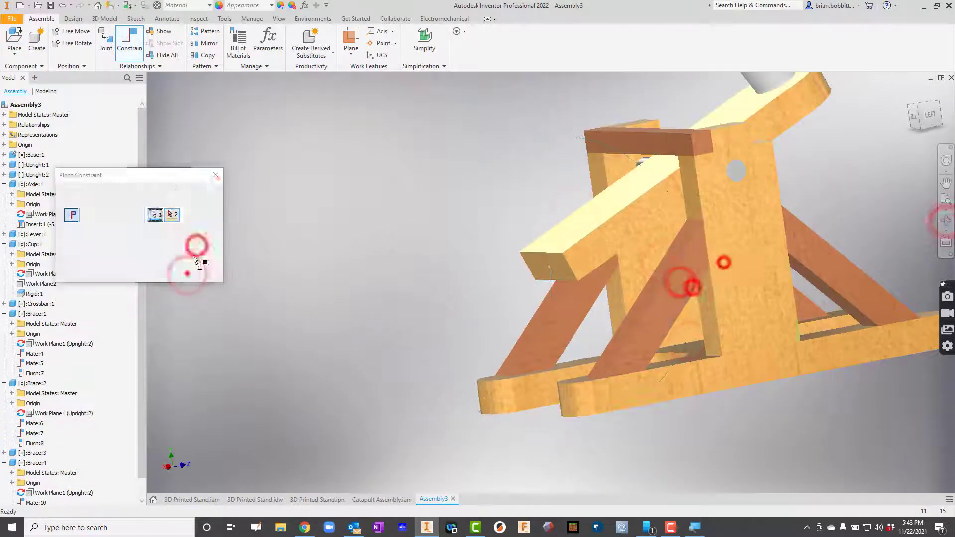
key("Escape")
middle_click_drag(722, 260, 852, 288, "shift")
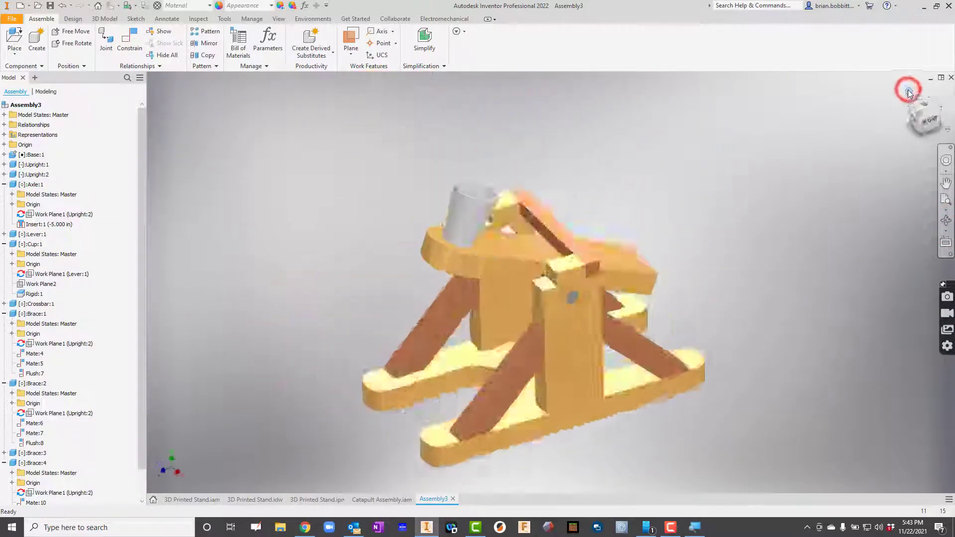